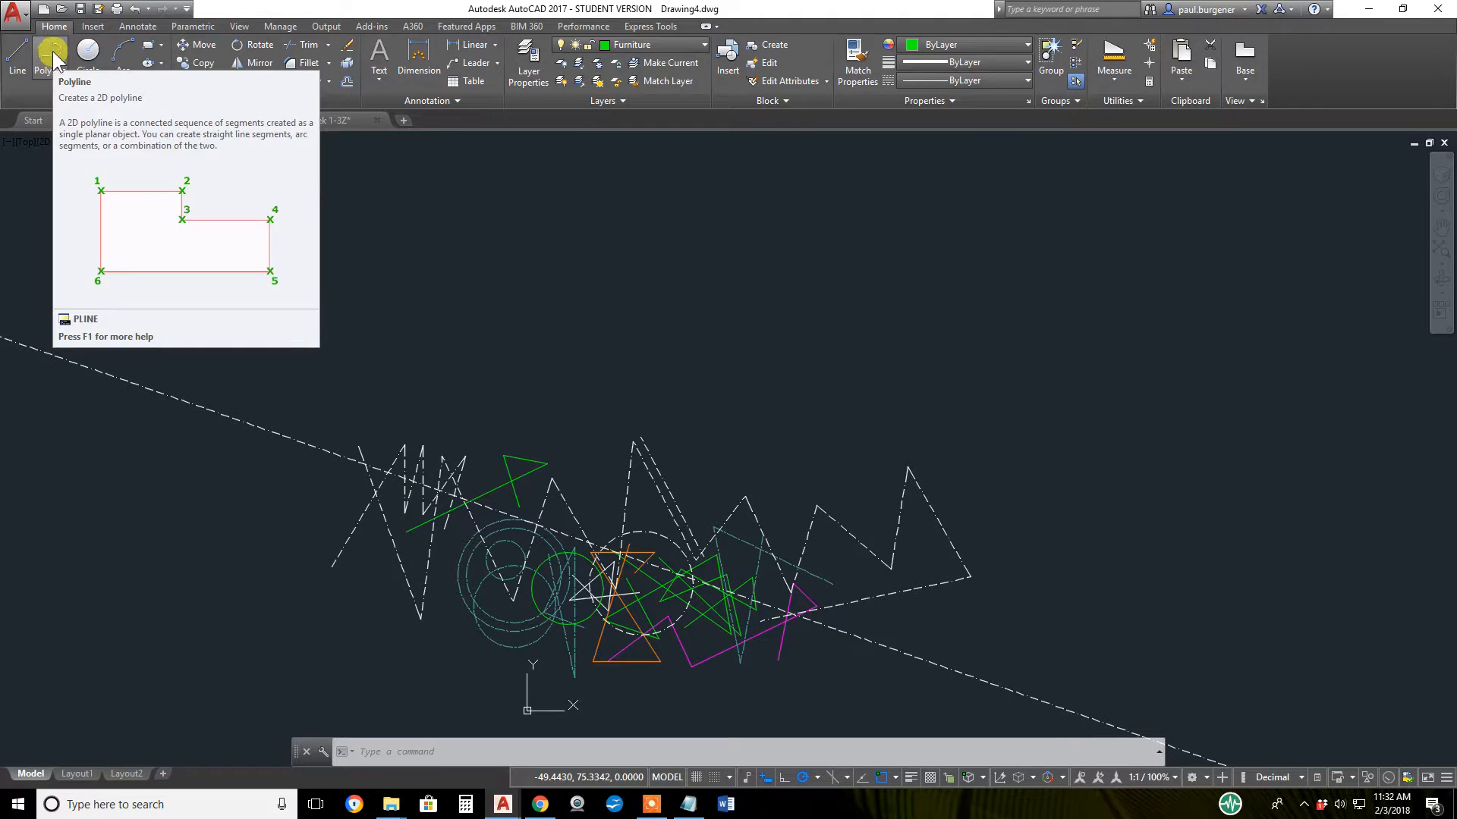
Draw an open zigzag polyline with seven straight segments in the empty area above the existing shapes, ending in a horizontal segment
left_click(53, 65)
left_click(351, 263)
left_click(526, 207)
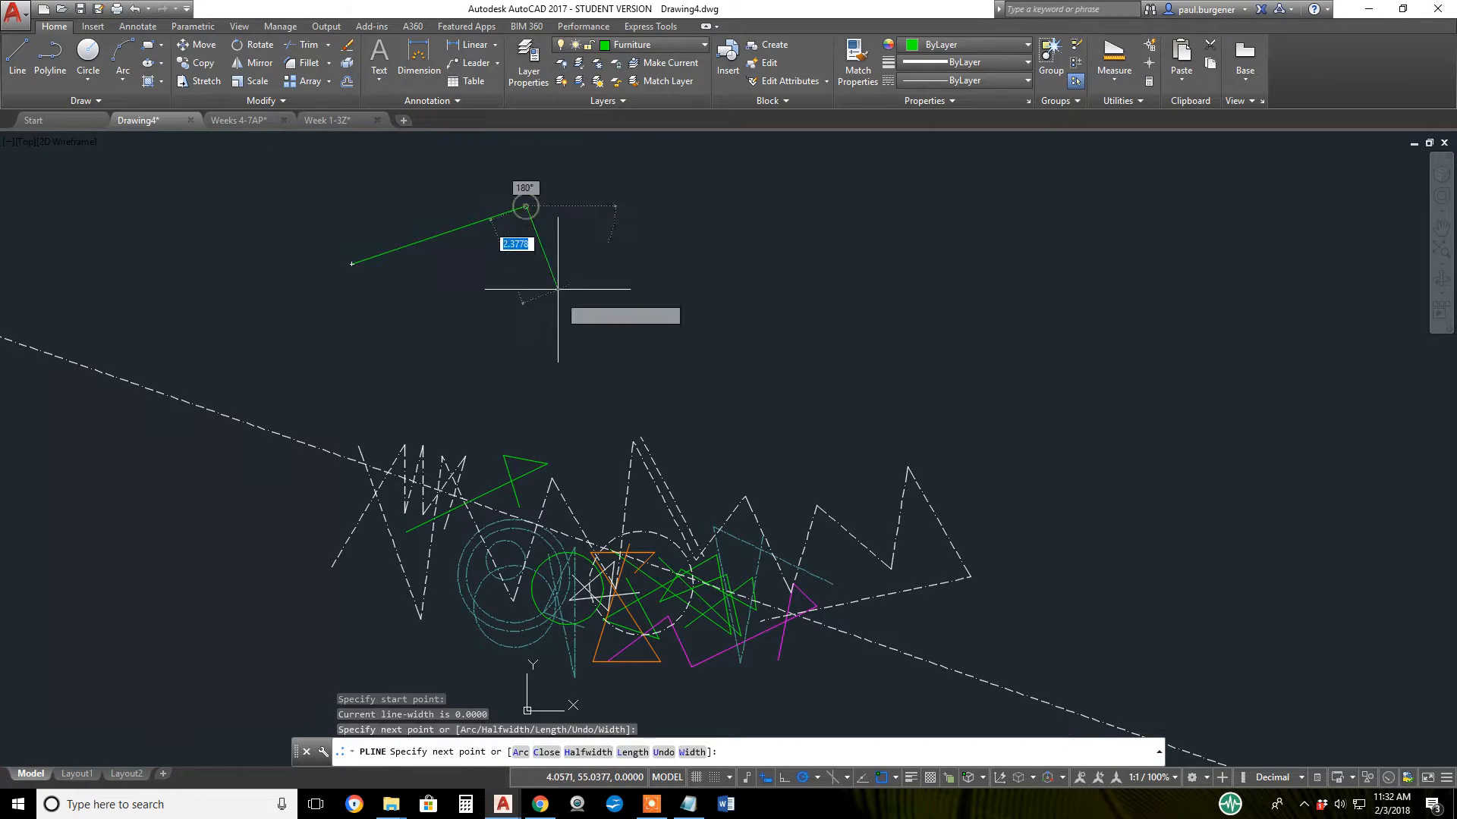
left_click(577, 334)
left_click(467, 285)
left_click(676, 245)
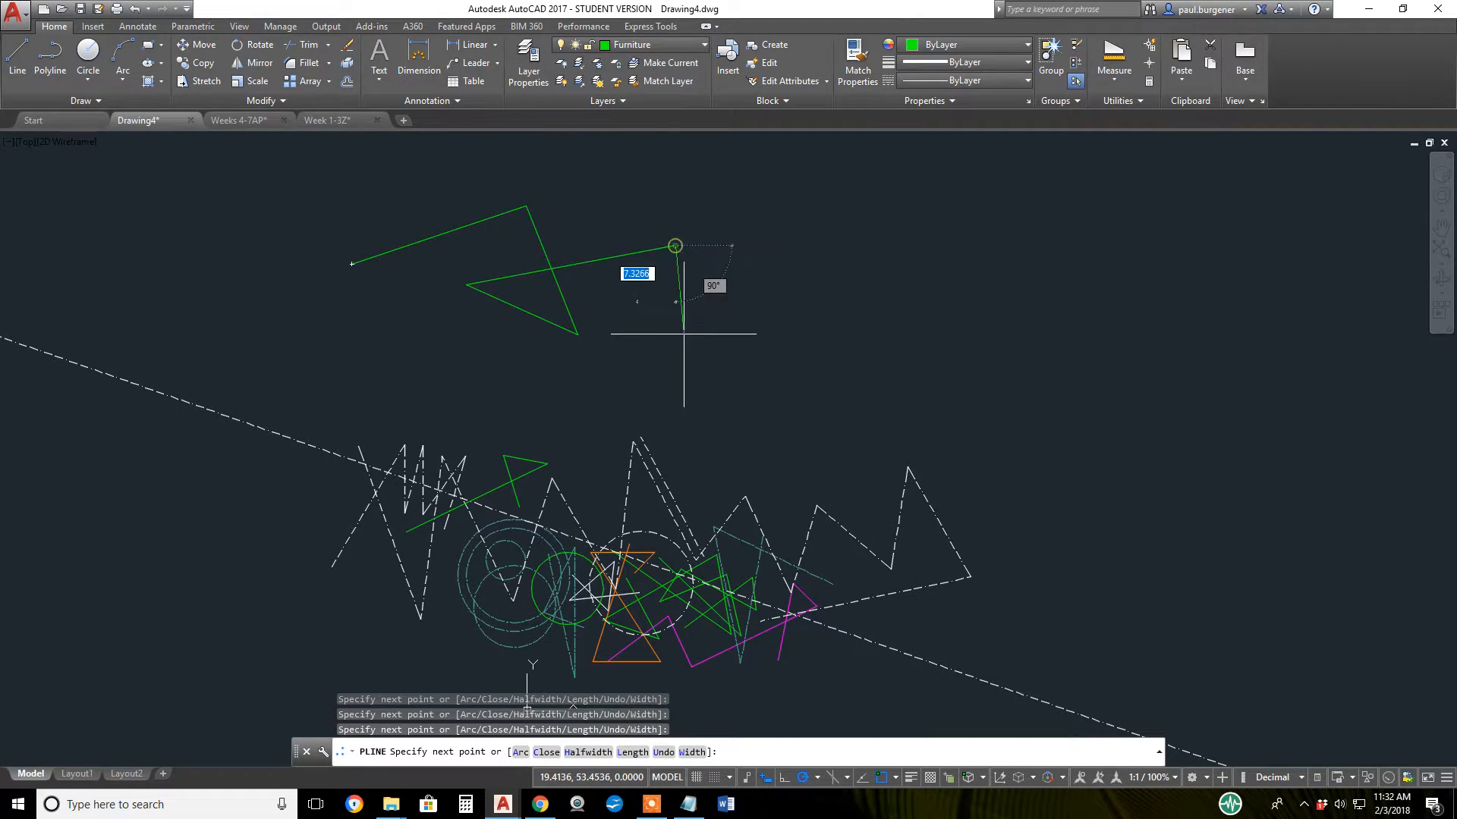
left_click(675, 343)
left_click(612, 222)
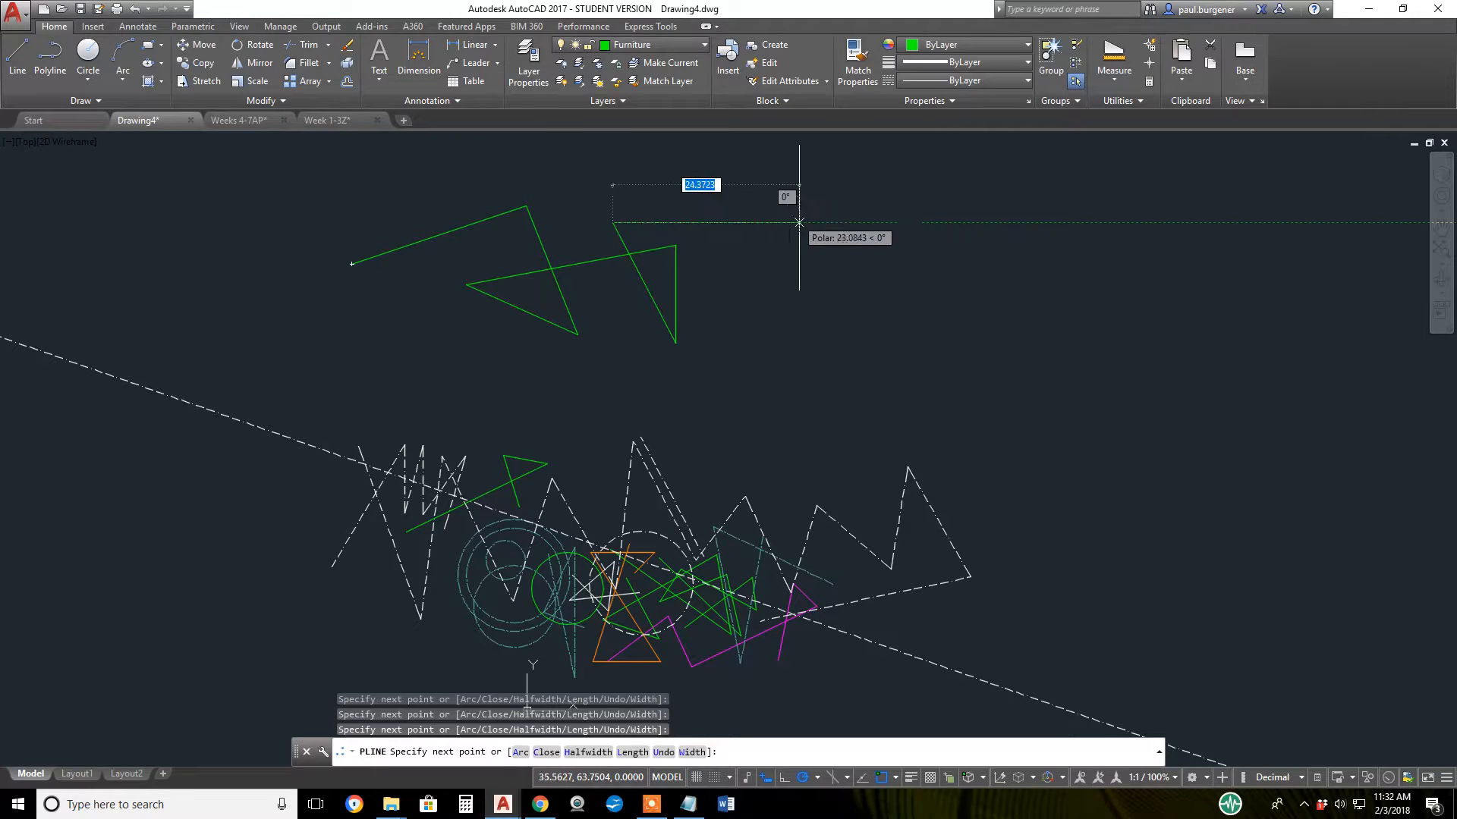
left_click(799, 223)
key("Return")
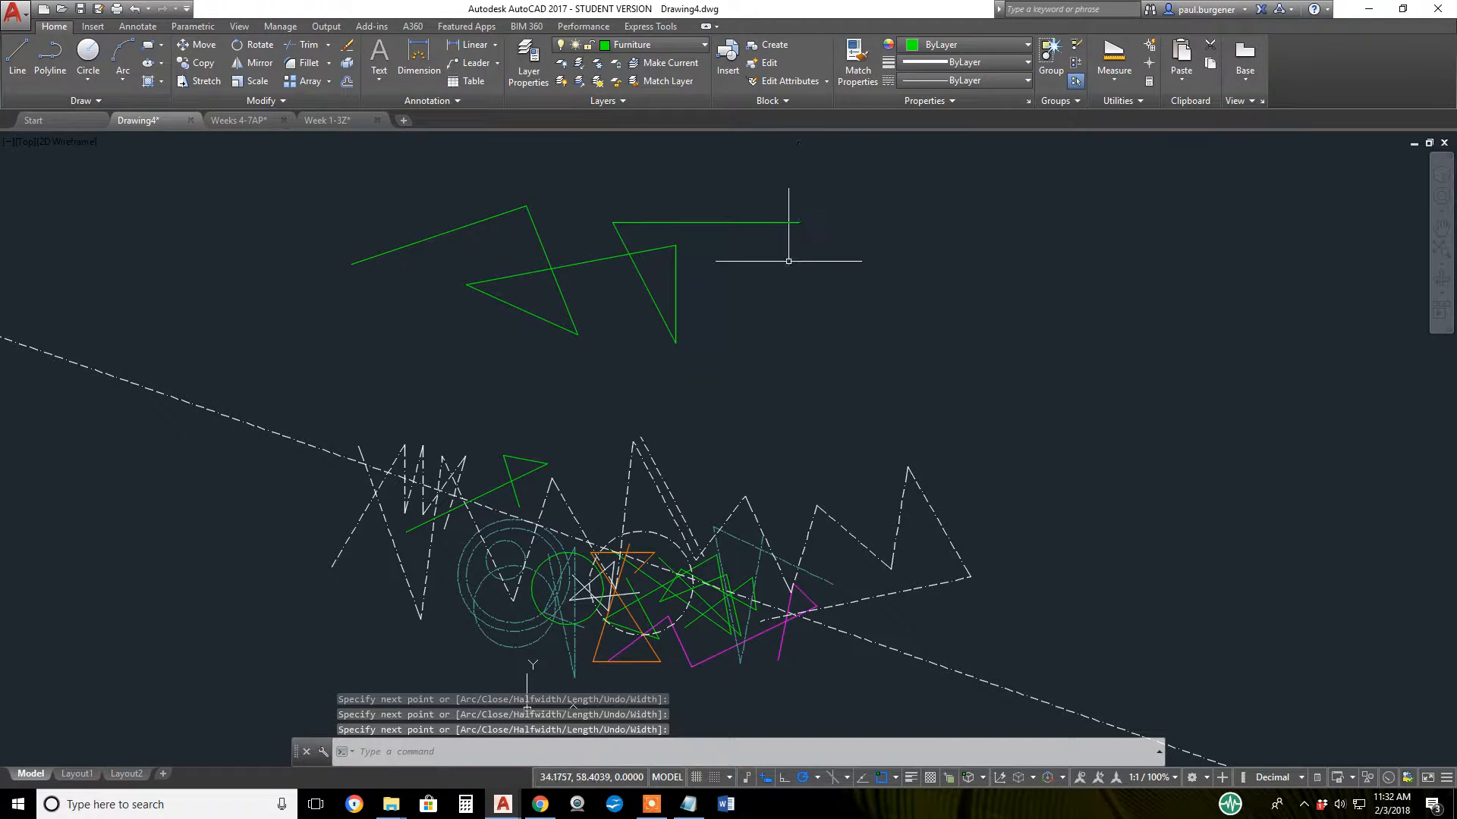
Convert the polyline's final horizontal segment to an upward arc and add a vertex about 3 units below the arc's midpoint
left_click(765, 222)
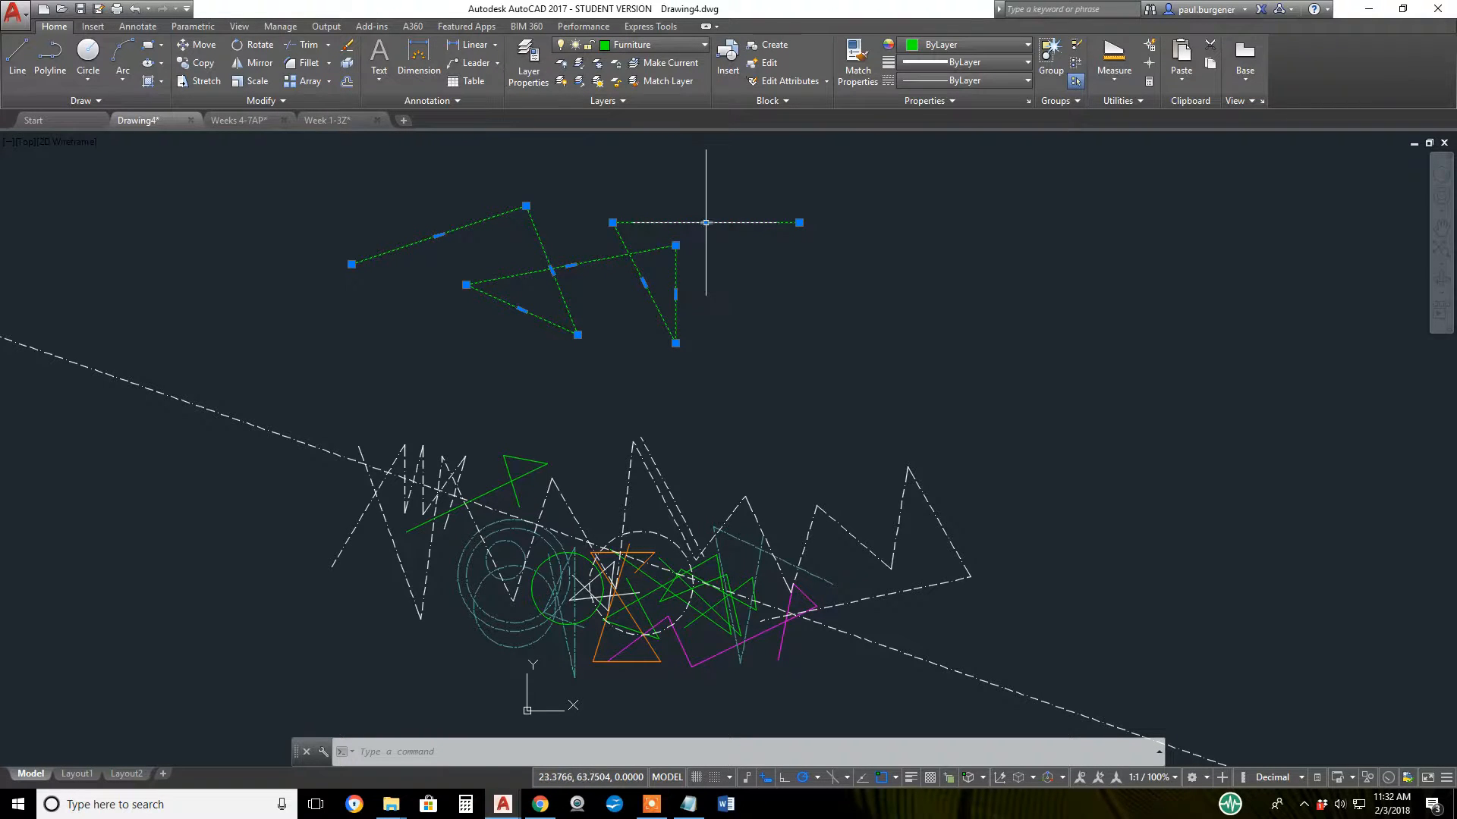
mouse_move(706, 223)
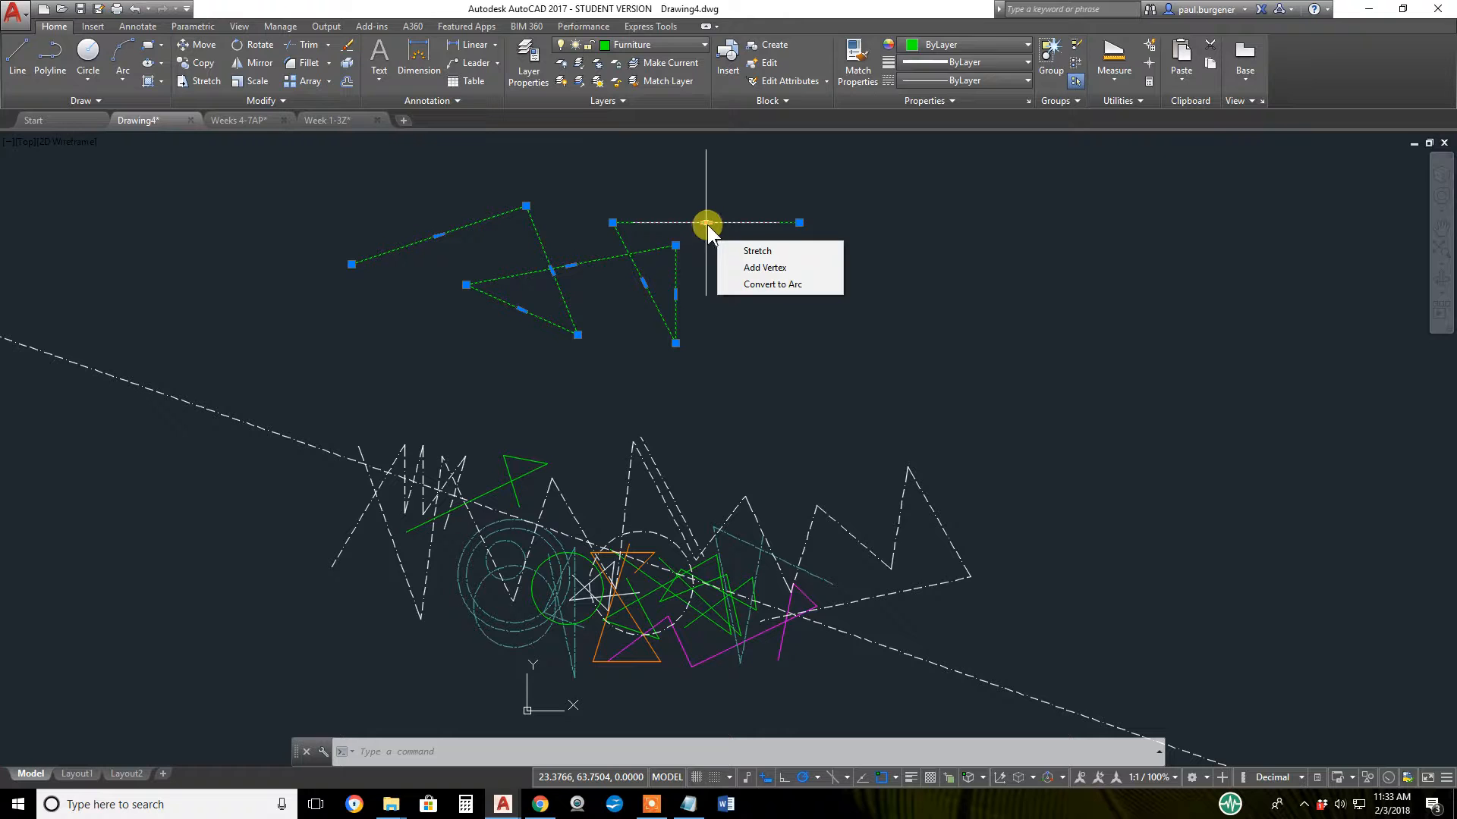
left_click(766, 284)
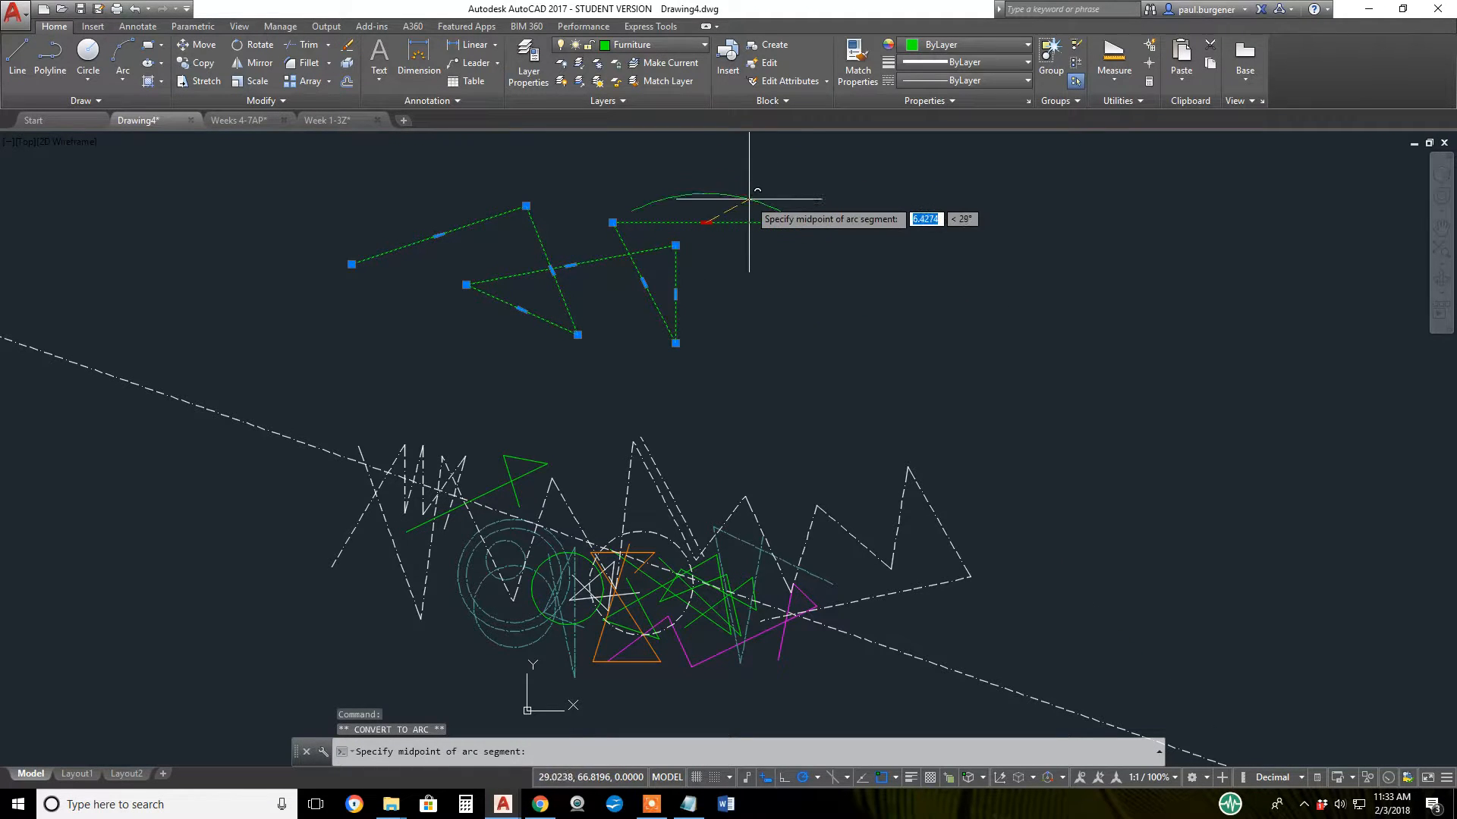
left_click(706, 195)
mouse_move(706, 195)
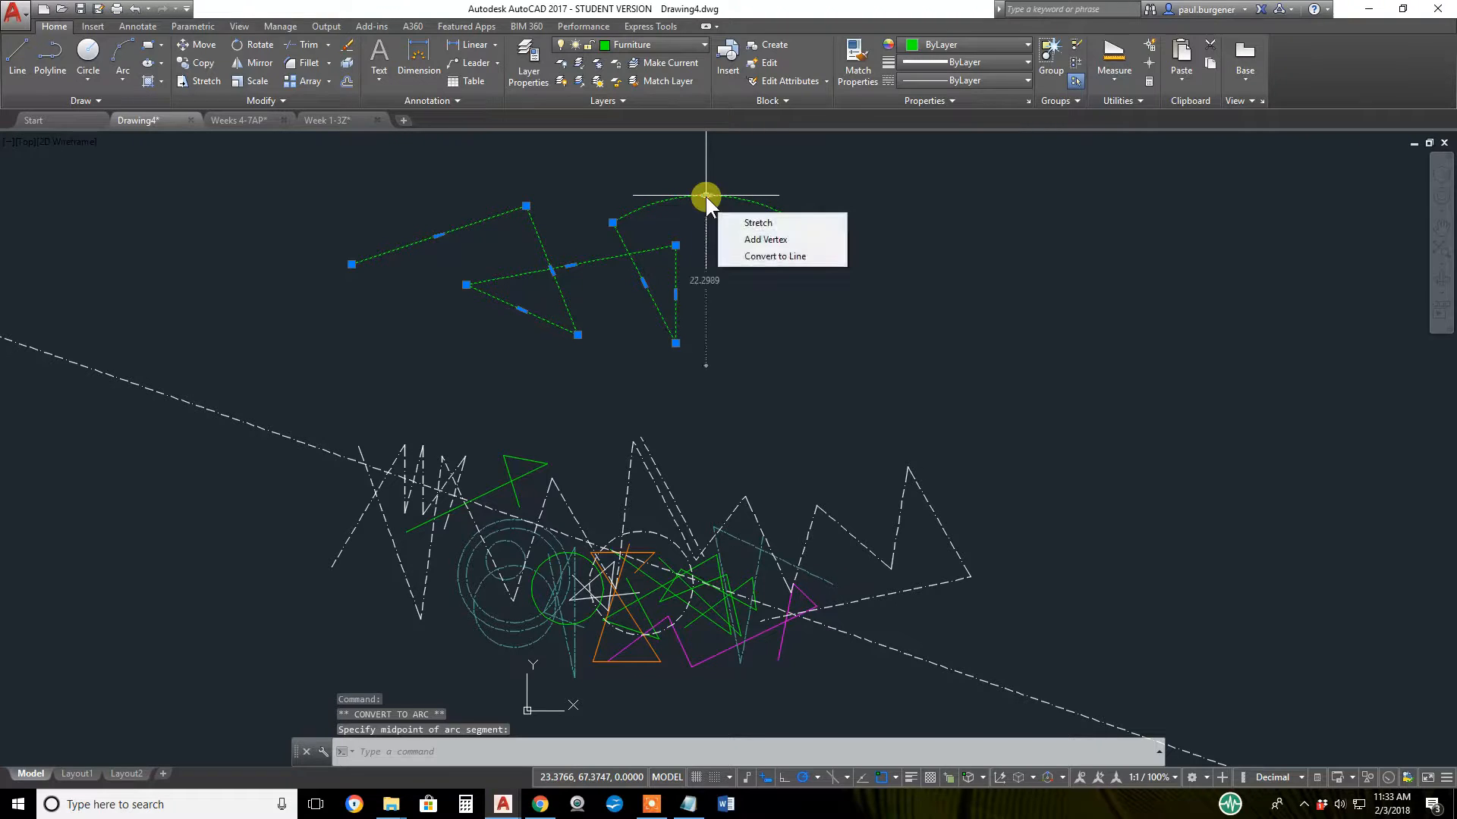
left_click(766, 239)
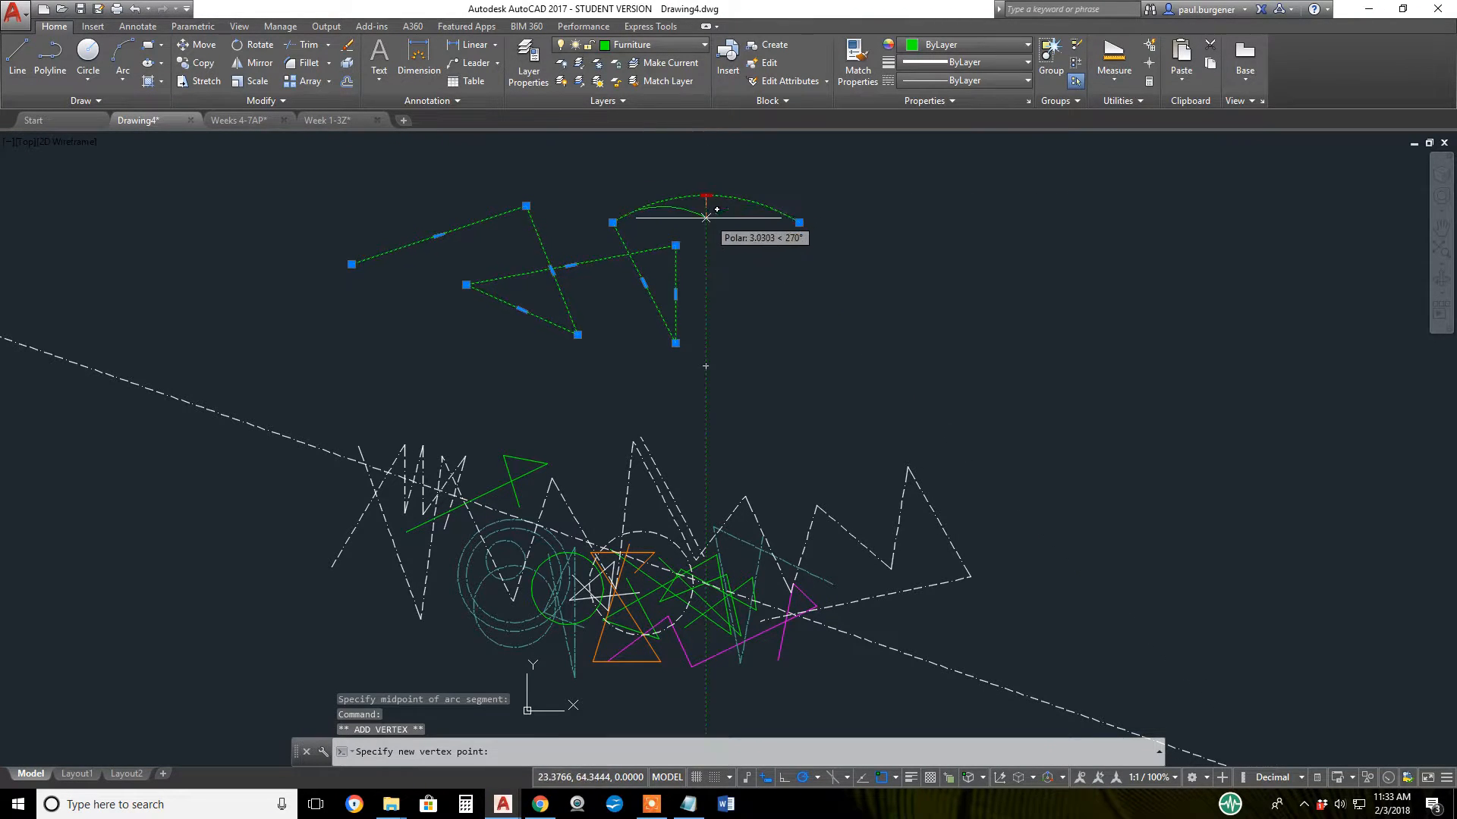
left_click(706, 217)
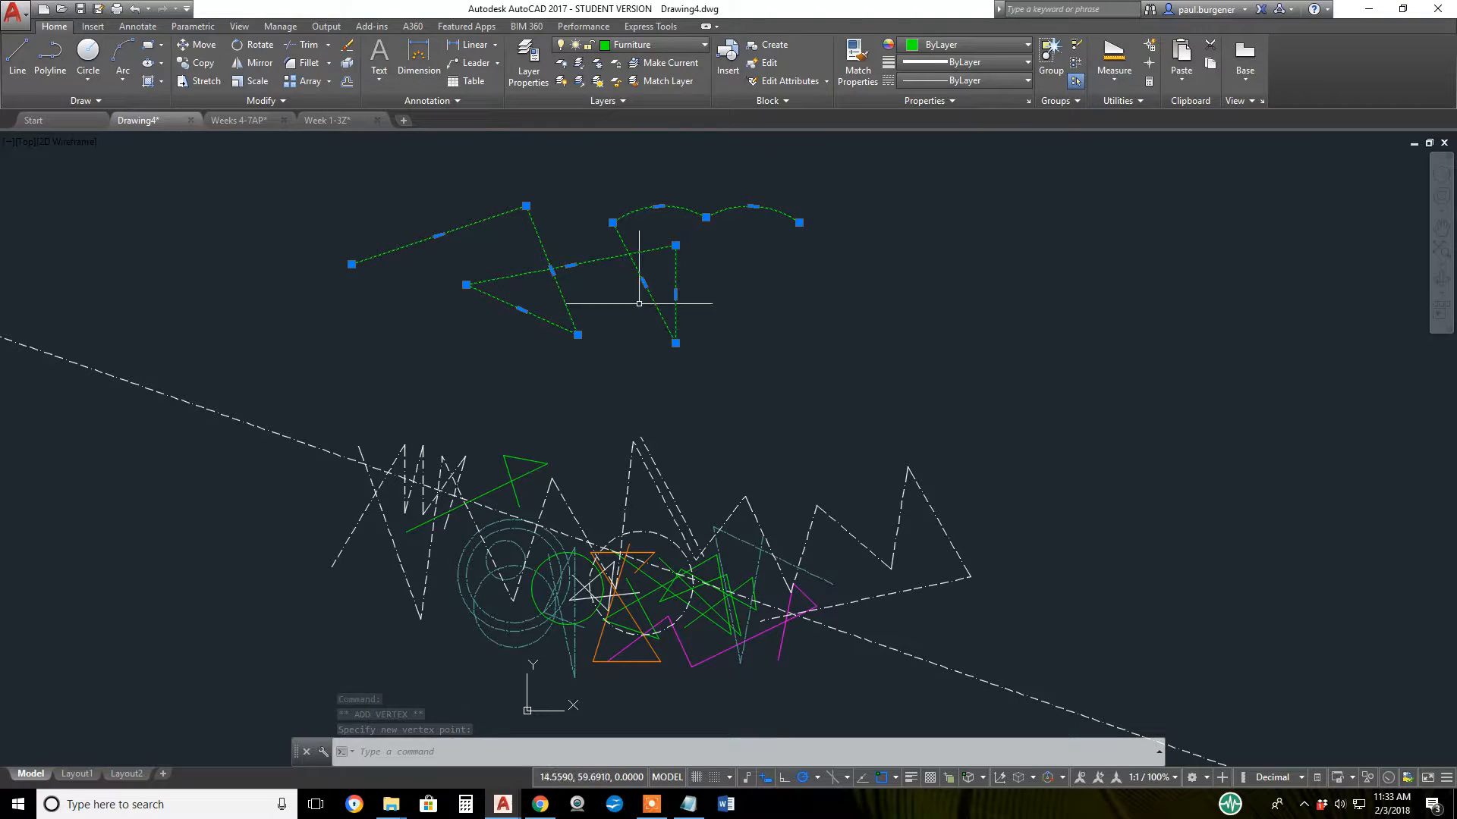
Stretch three of the polyline's corner vertices to new positions and shift its lower-left segment down and to the left
left_click(675, 343)
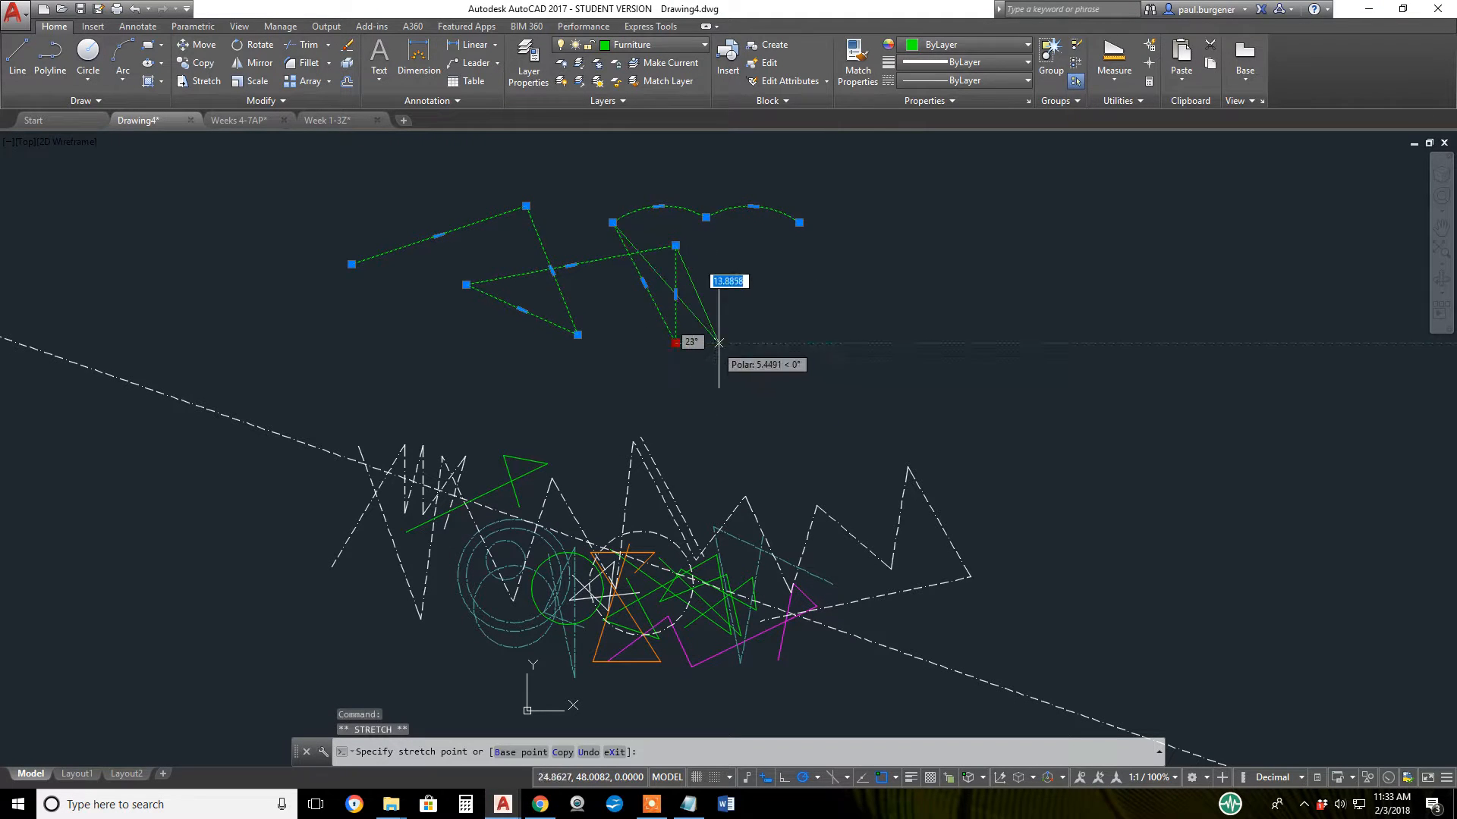
left_click(608, 383)
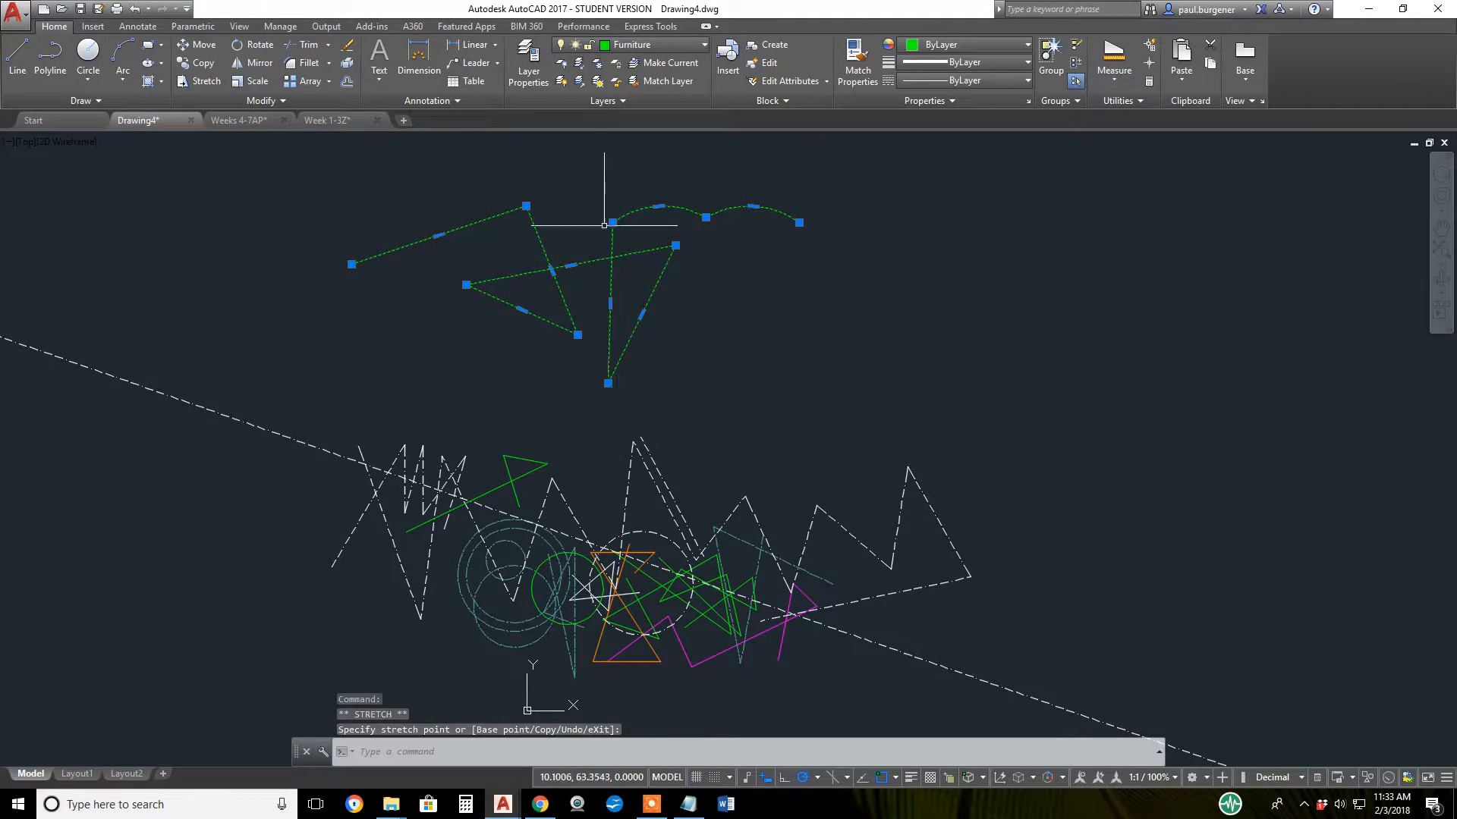
left_click(526, 205)
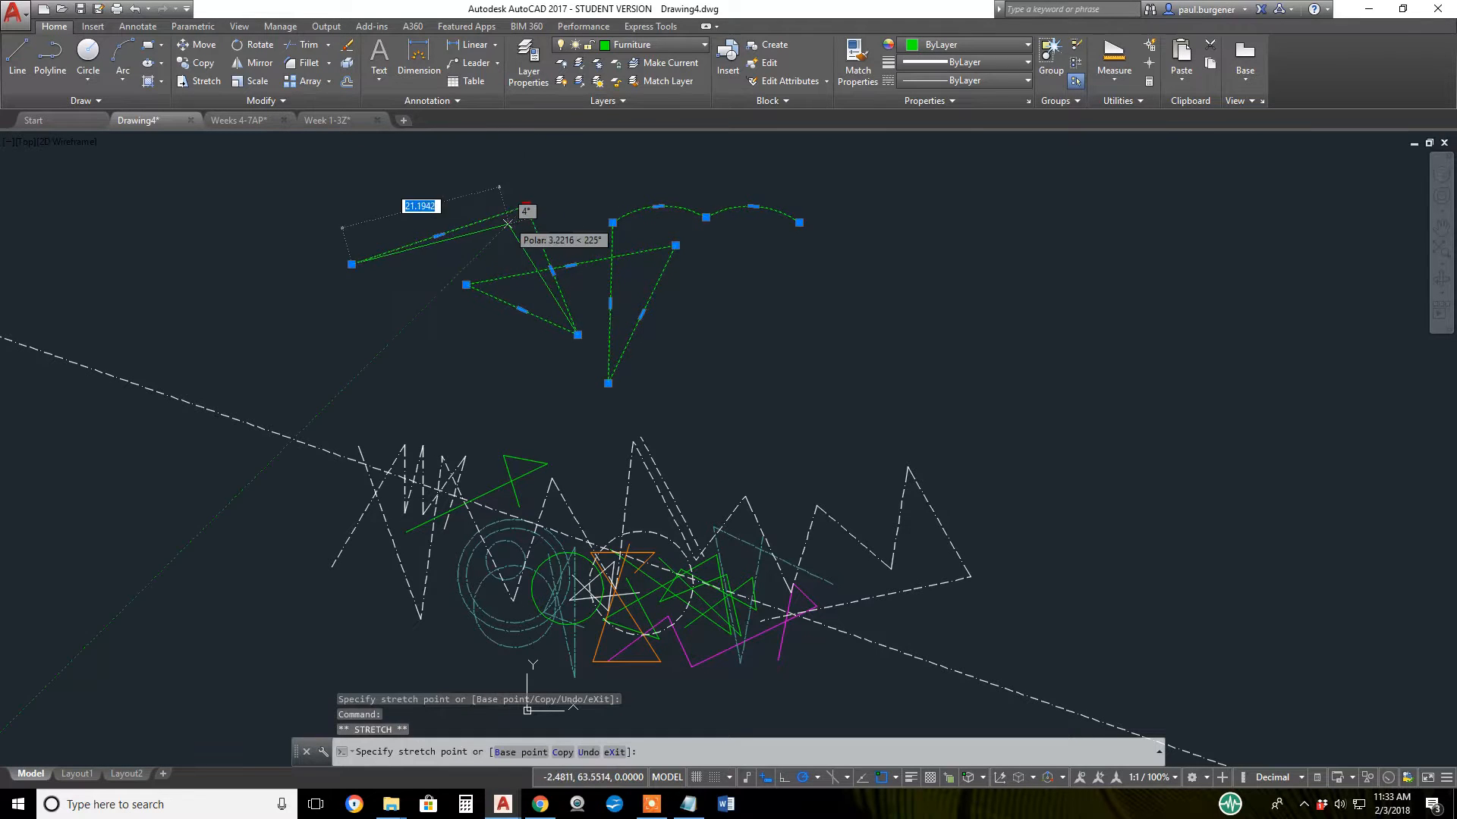
left_click(461, 206)
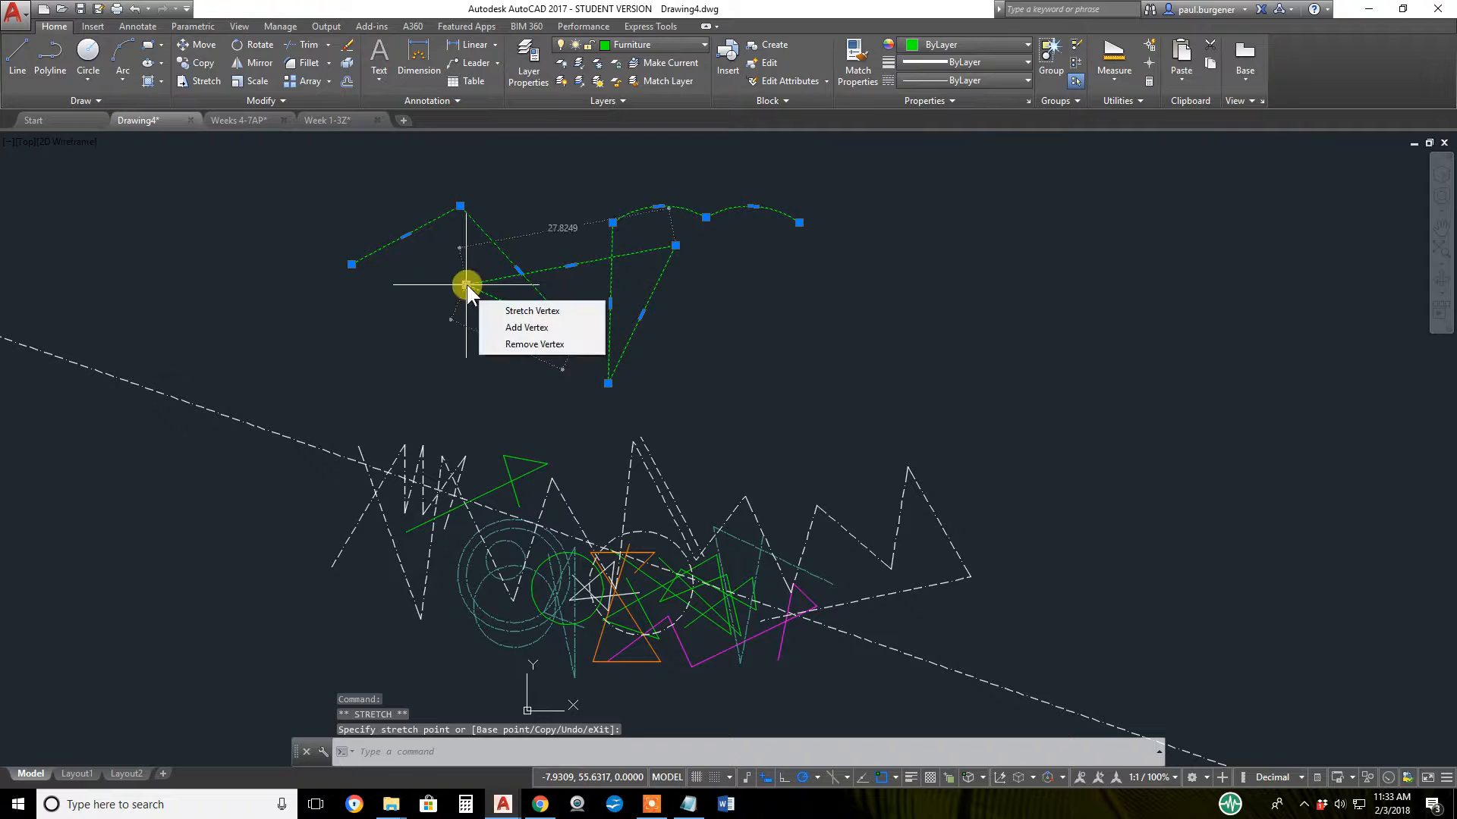
left_click(466, 285)
left_click(405, 321)
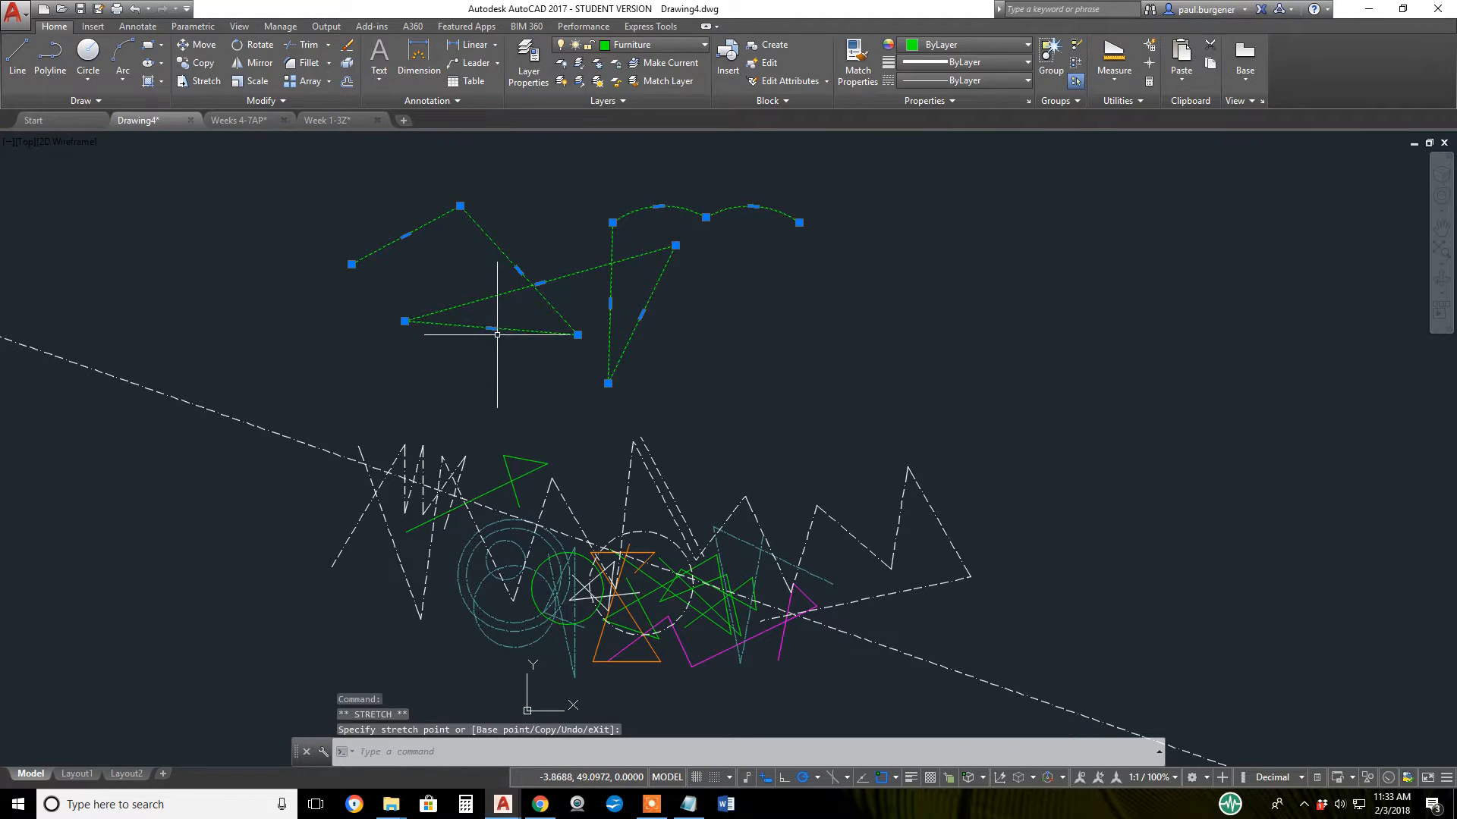
left_click(492, 328)
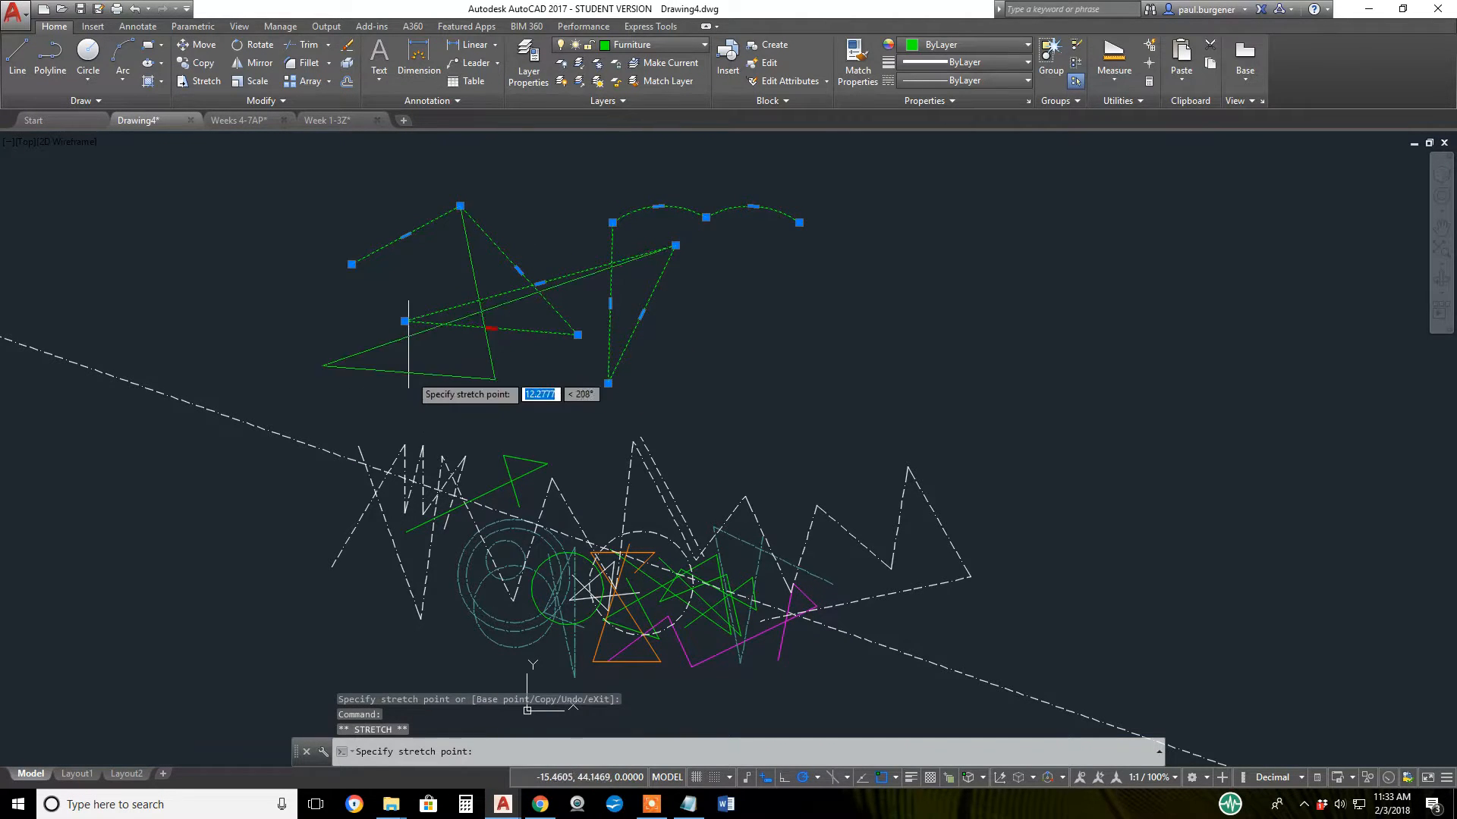
left_click(456, 357)
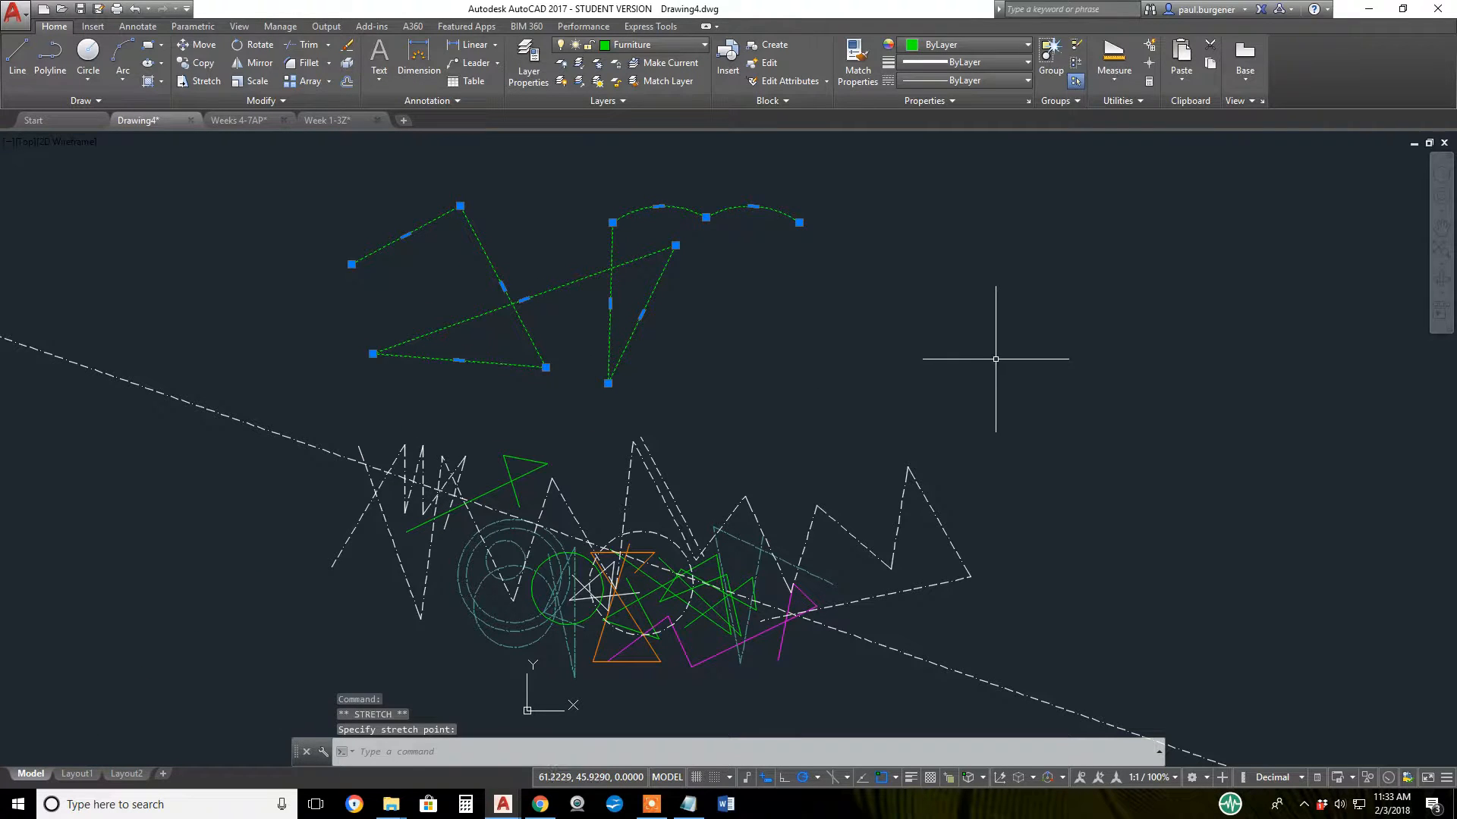
key("Escape")
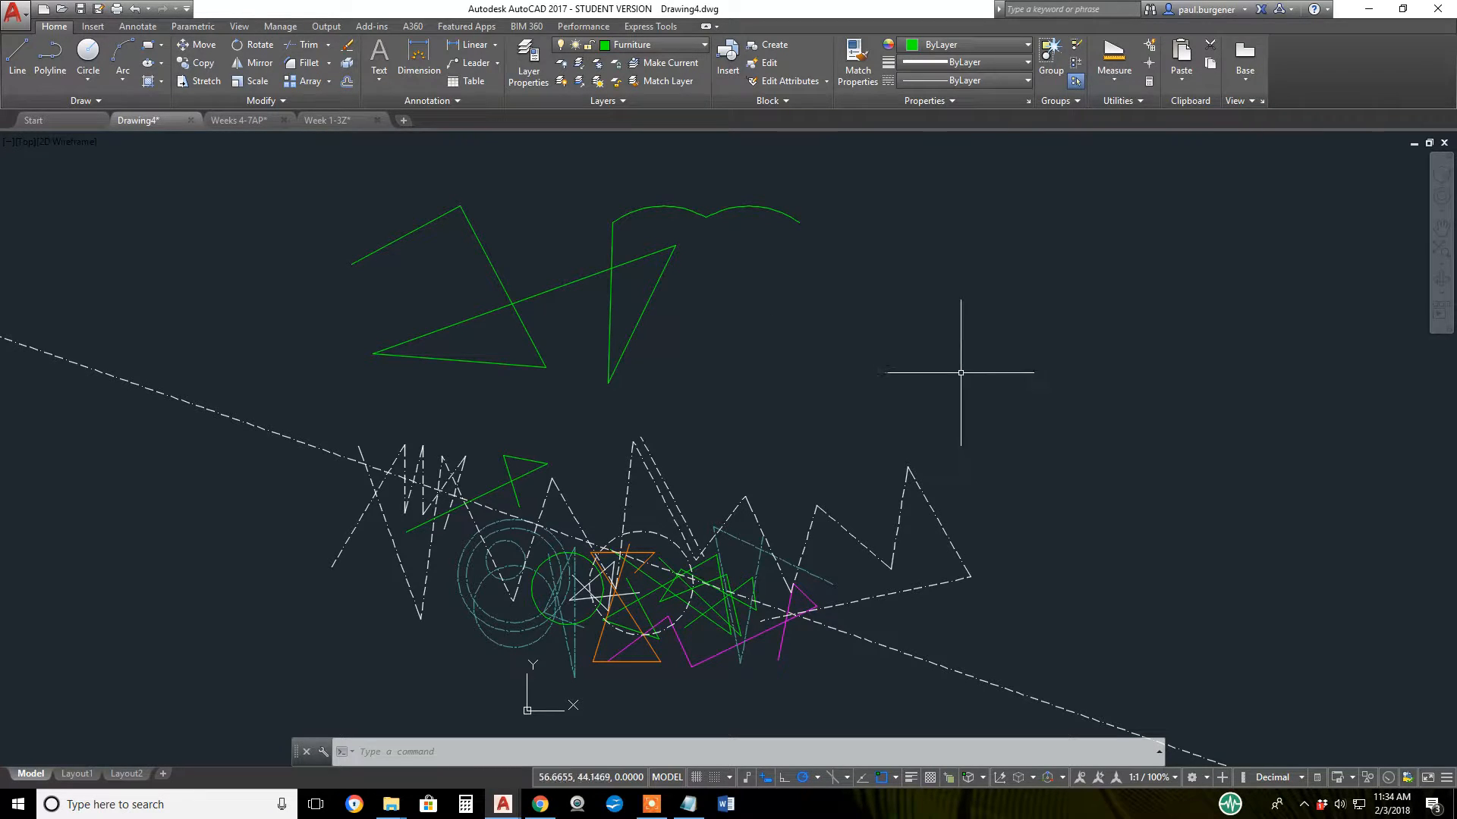
left_click(50, 53)
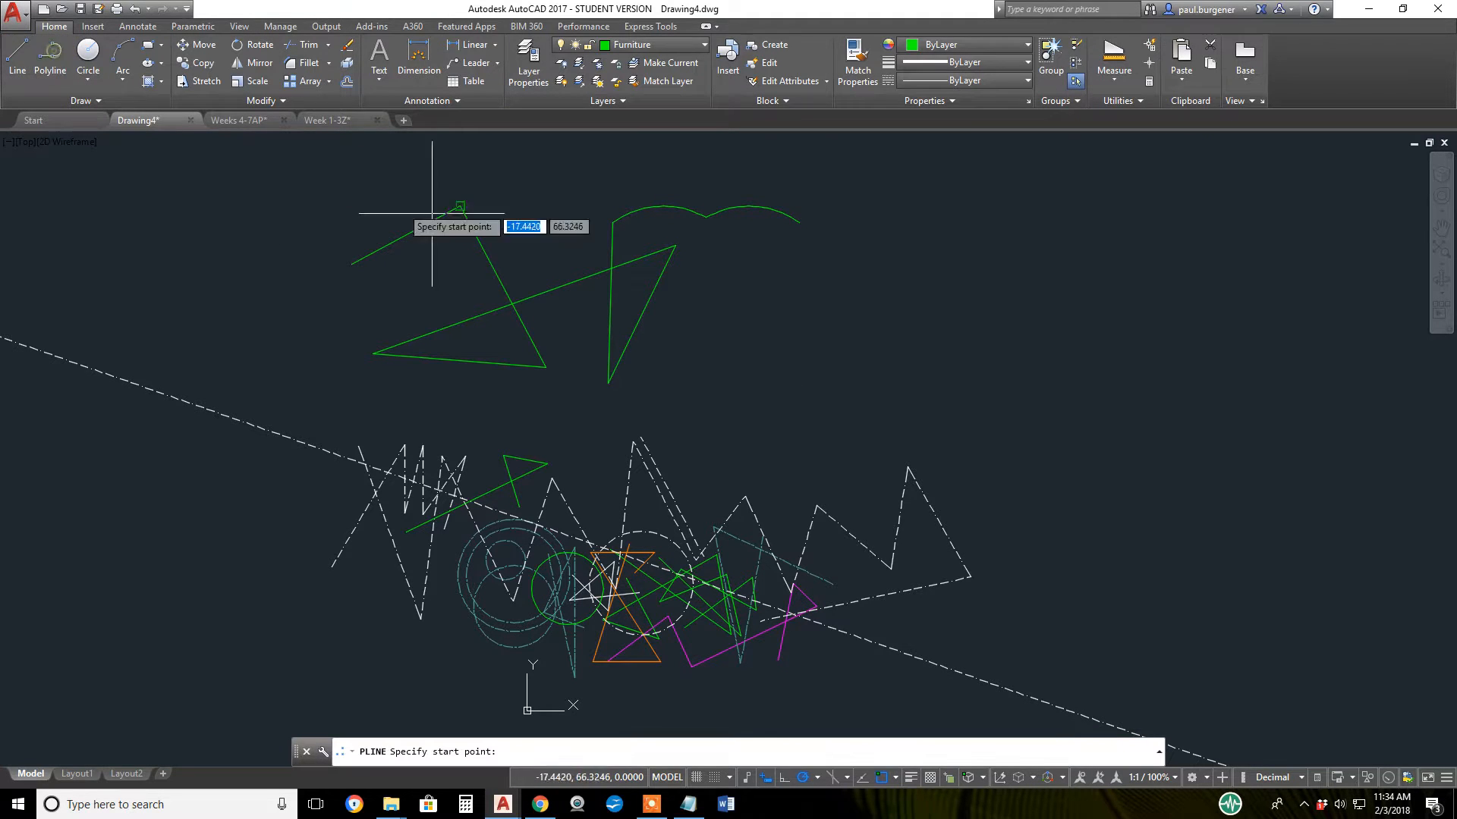
left_click(740, 370)
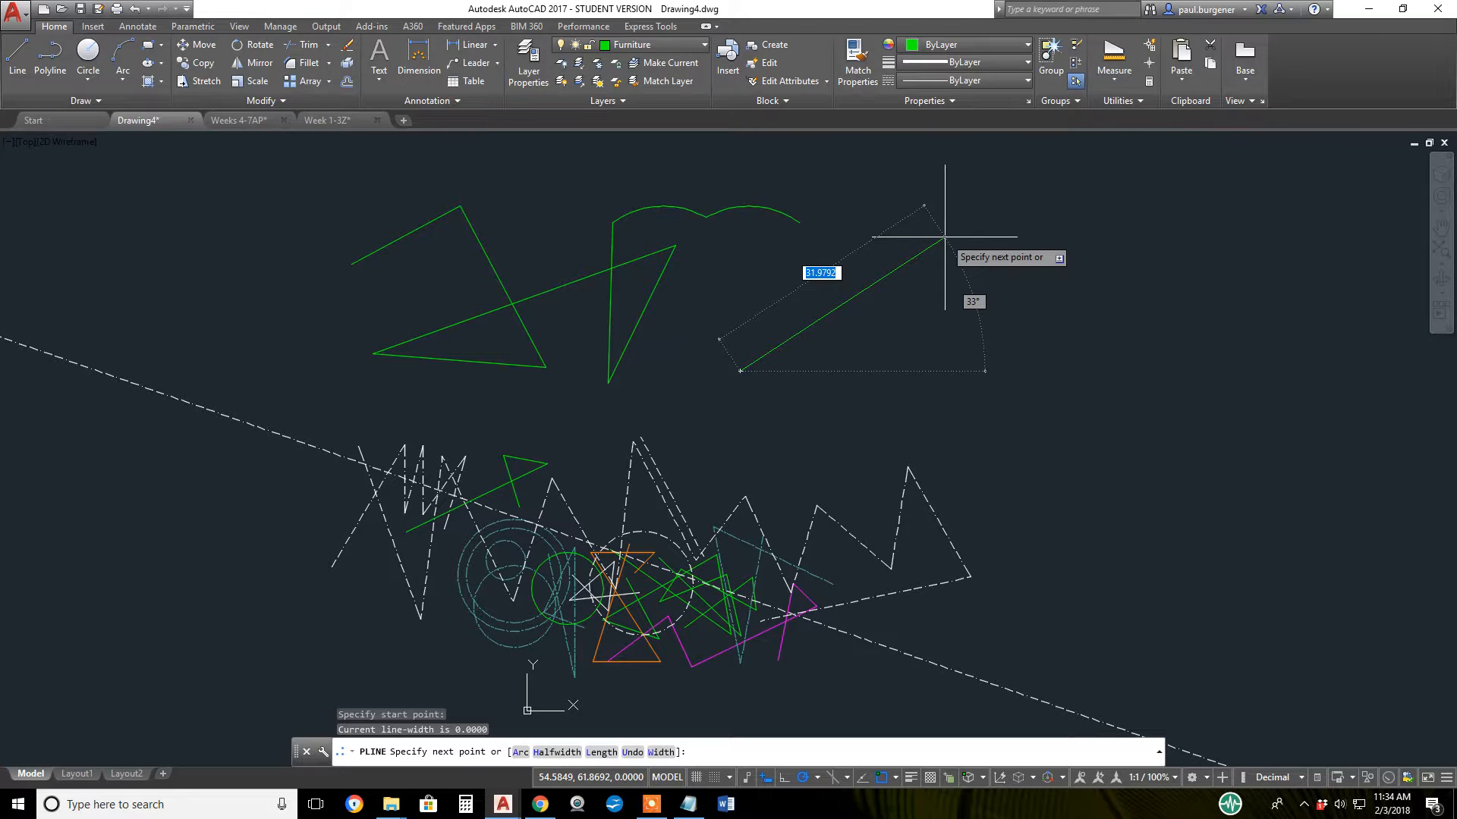
type("w")
key("Return")
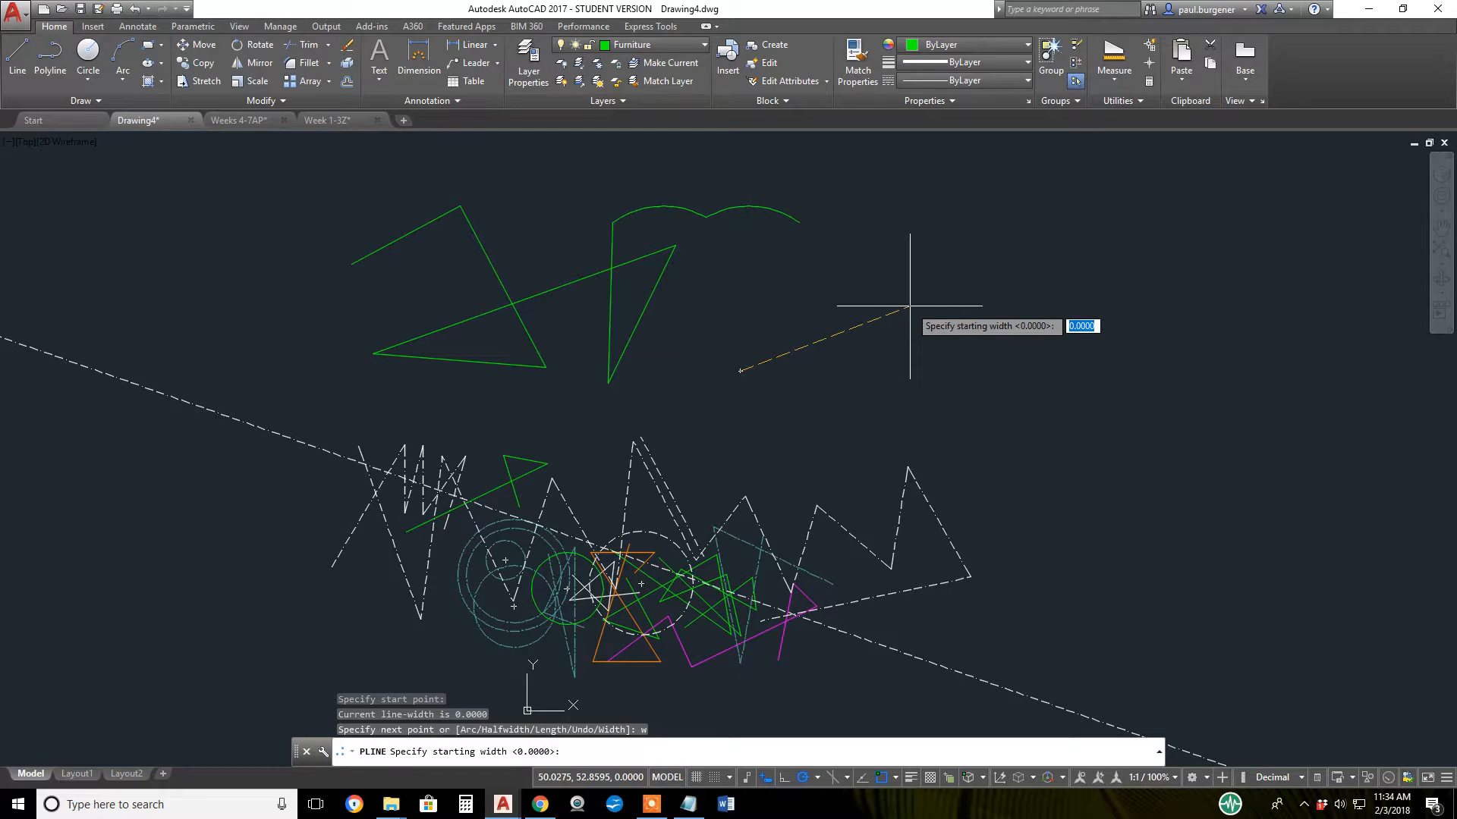
type("2")
key("Return")
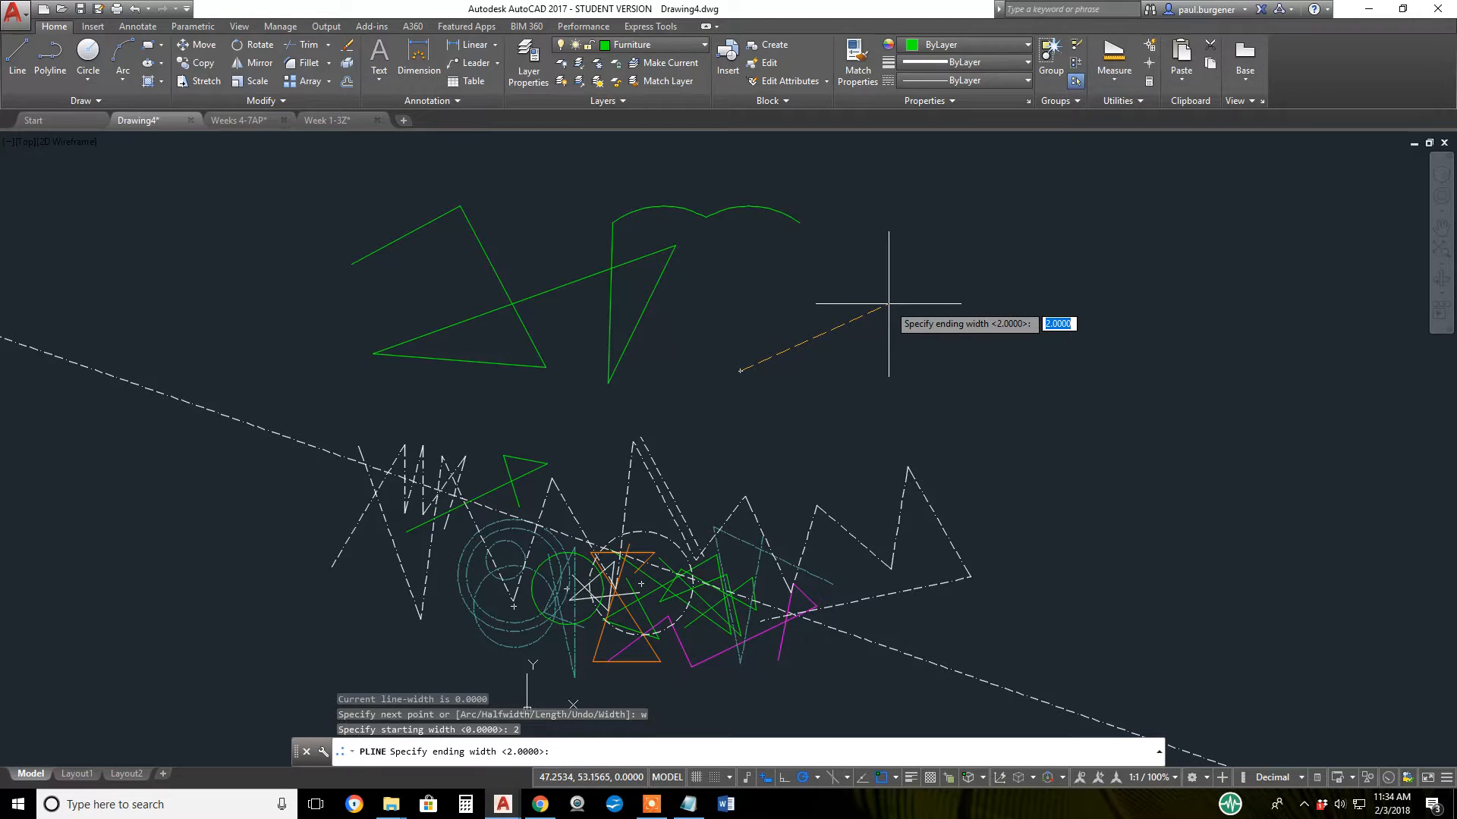
key("Return")
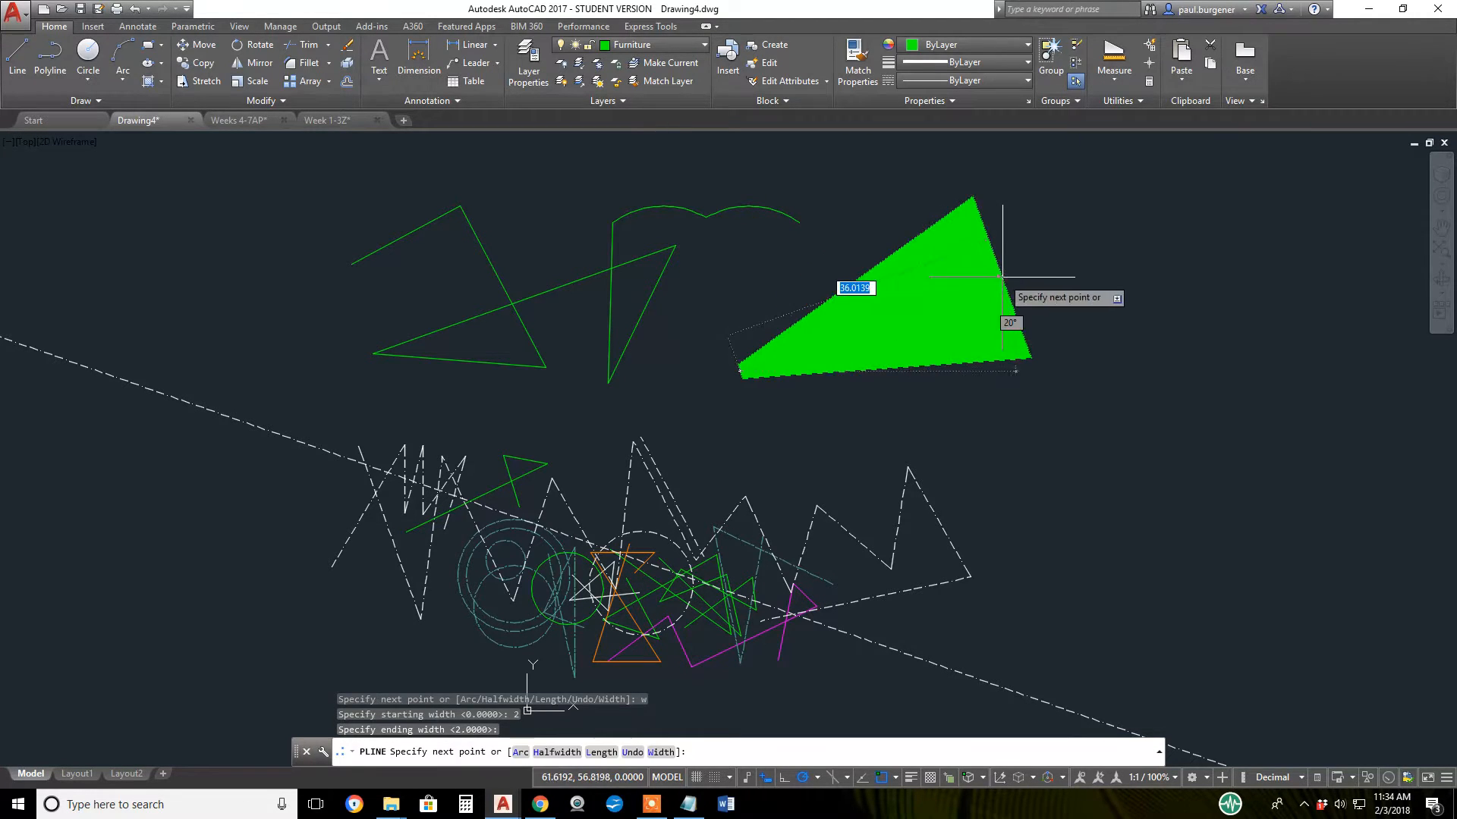
key("Escape")
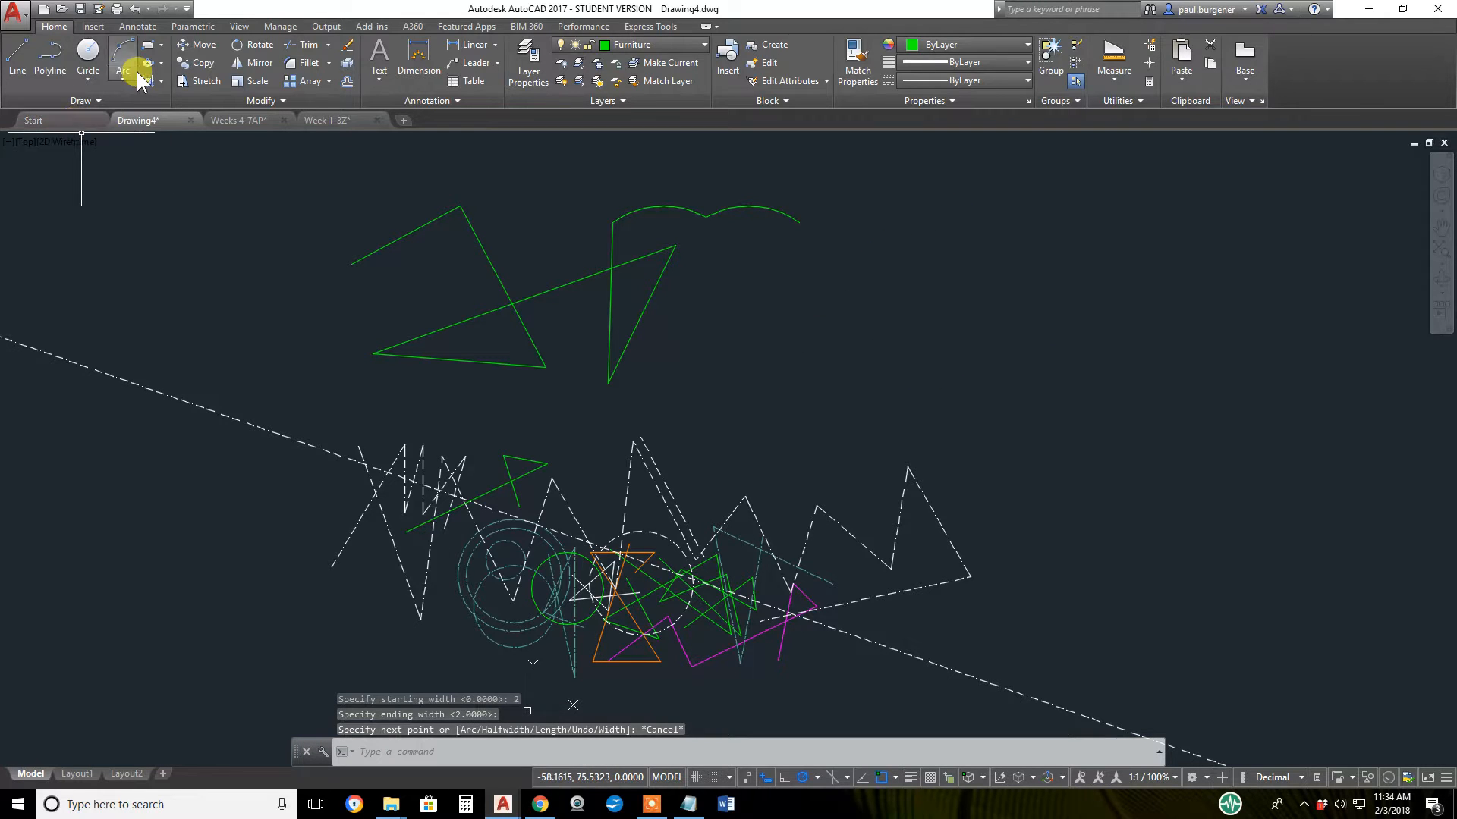
Start a polyline below and right of the two arcs, with a starting and ending width of 1
left_click(50, 53)
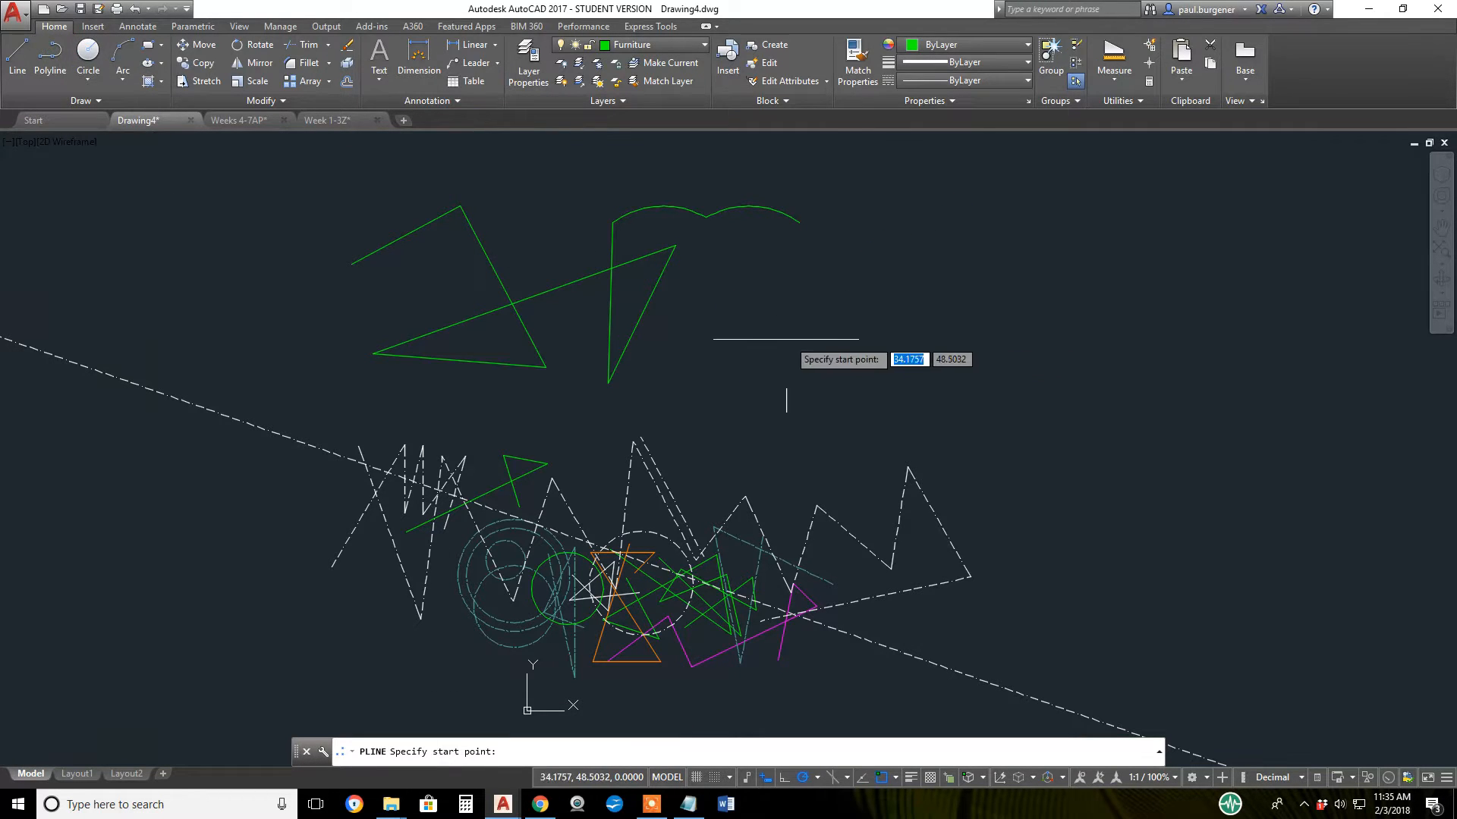
left_click(771, 346)
type("w")
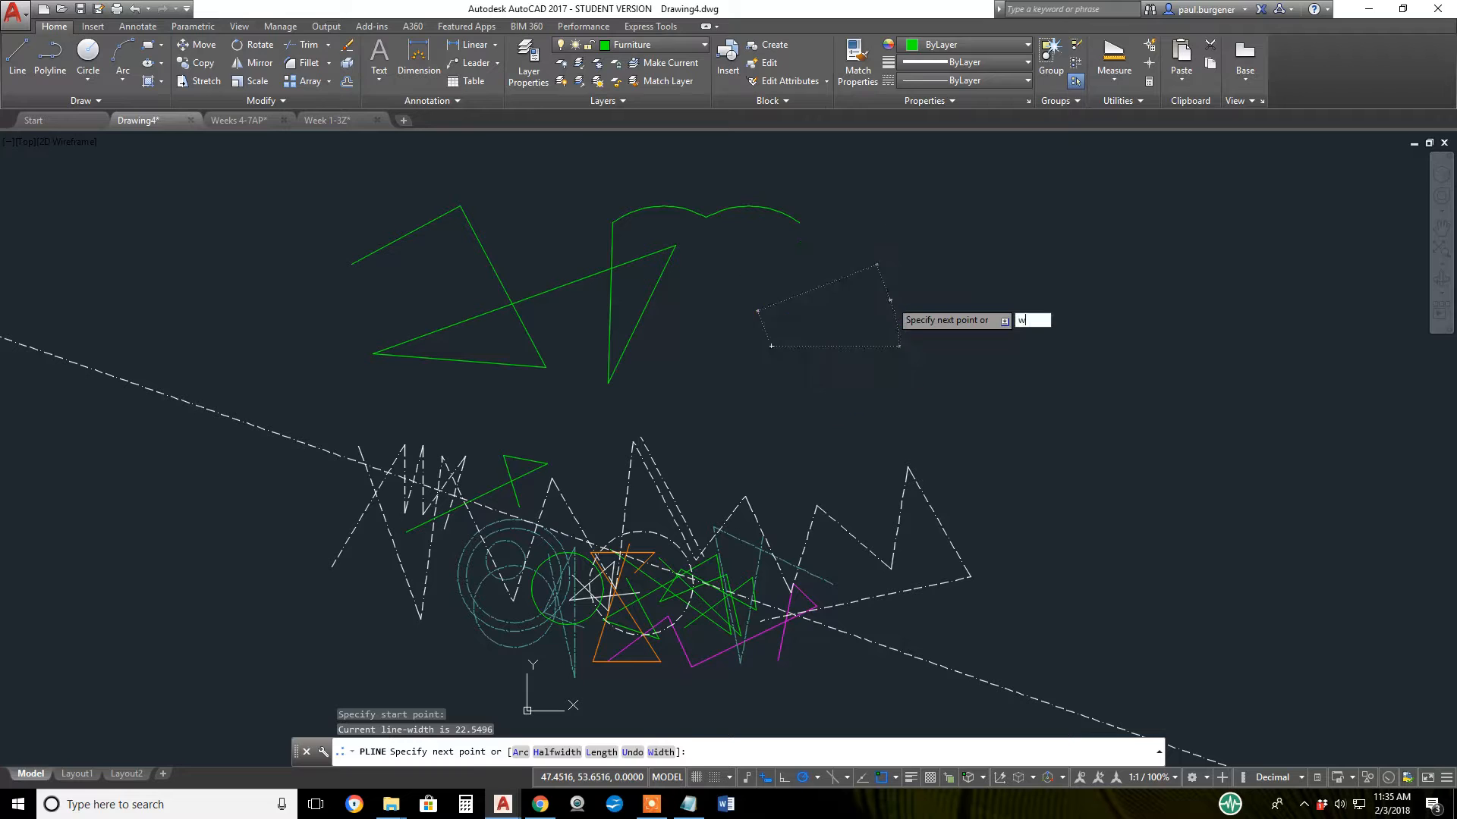
key("Return")
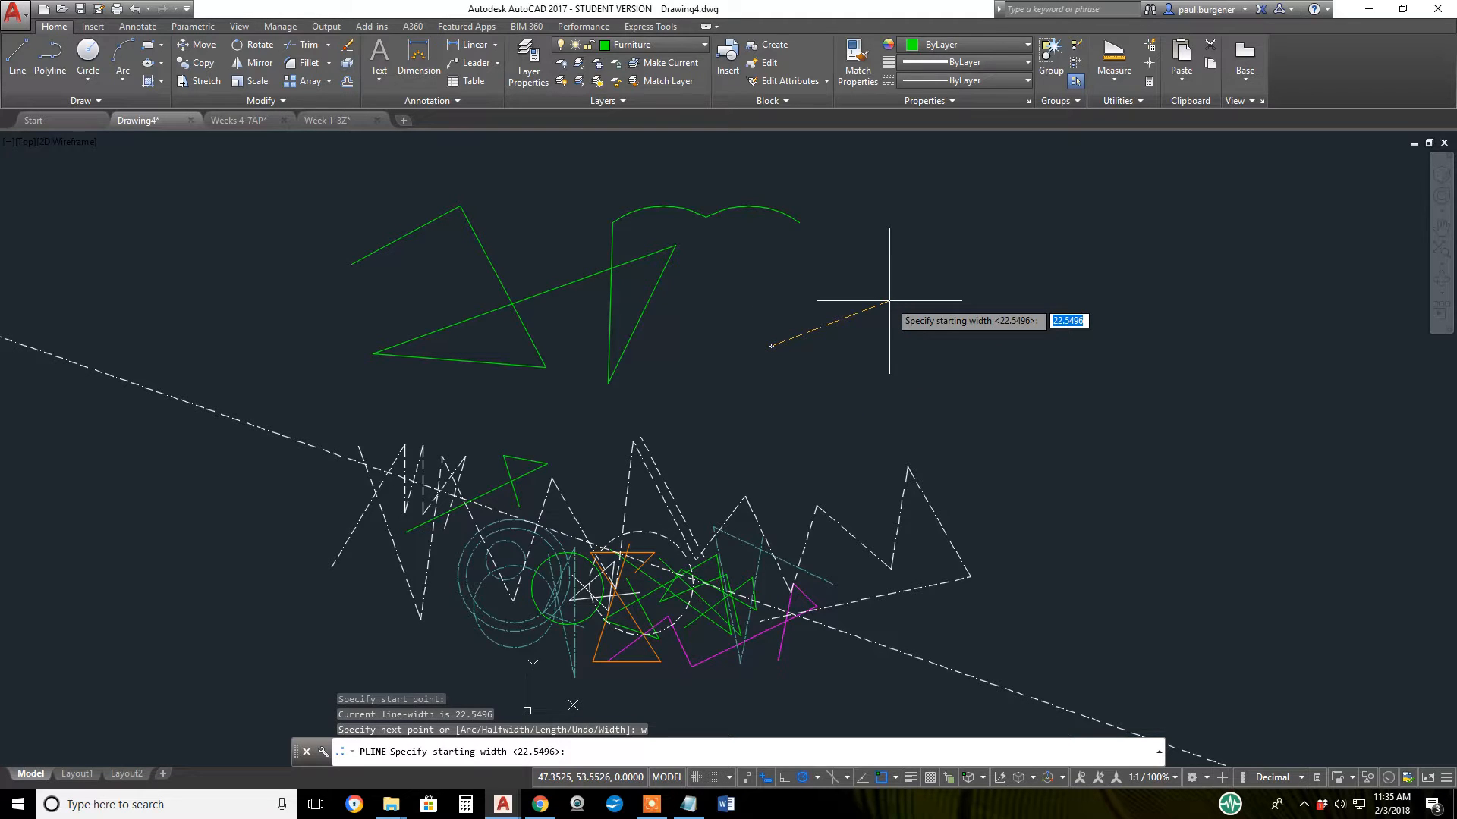
type("1")
key("Return")
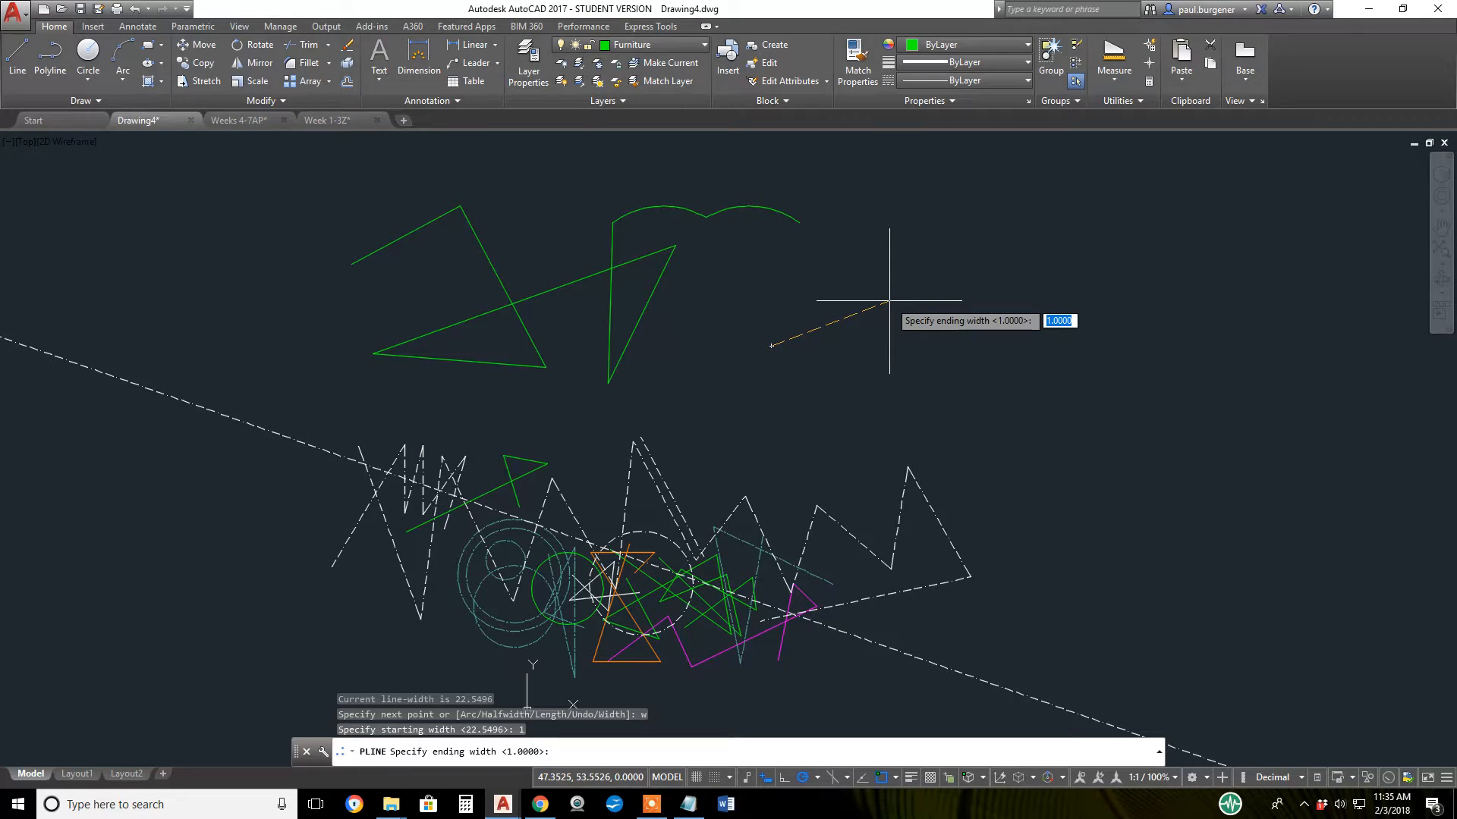
key("Return")
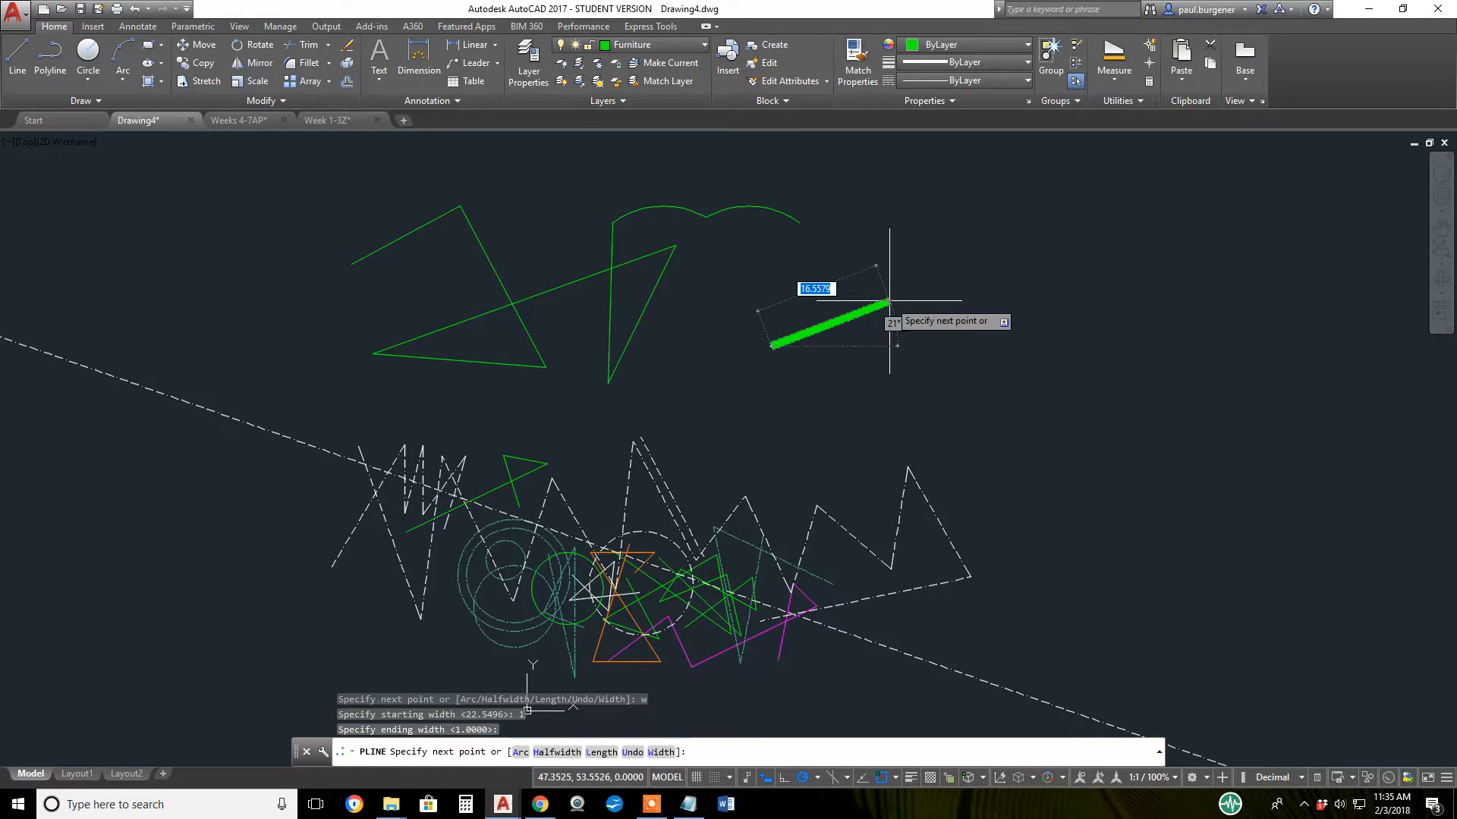
Draw the wide polyline's segments as a self-crossing zigzag, undo the last placed point, and close the shape back to its start
left_click(897, 246)
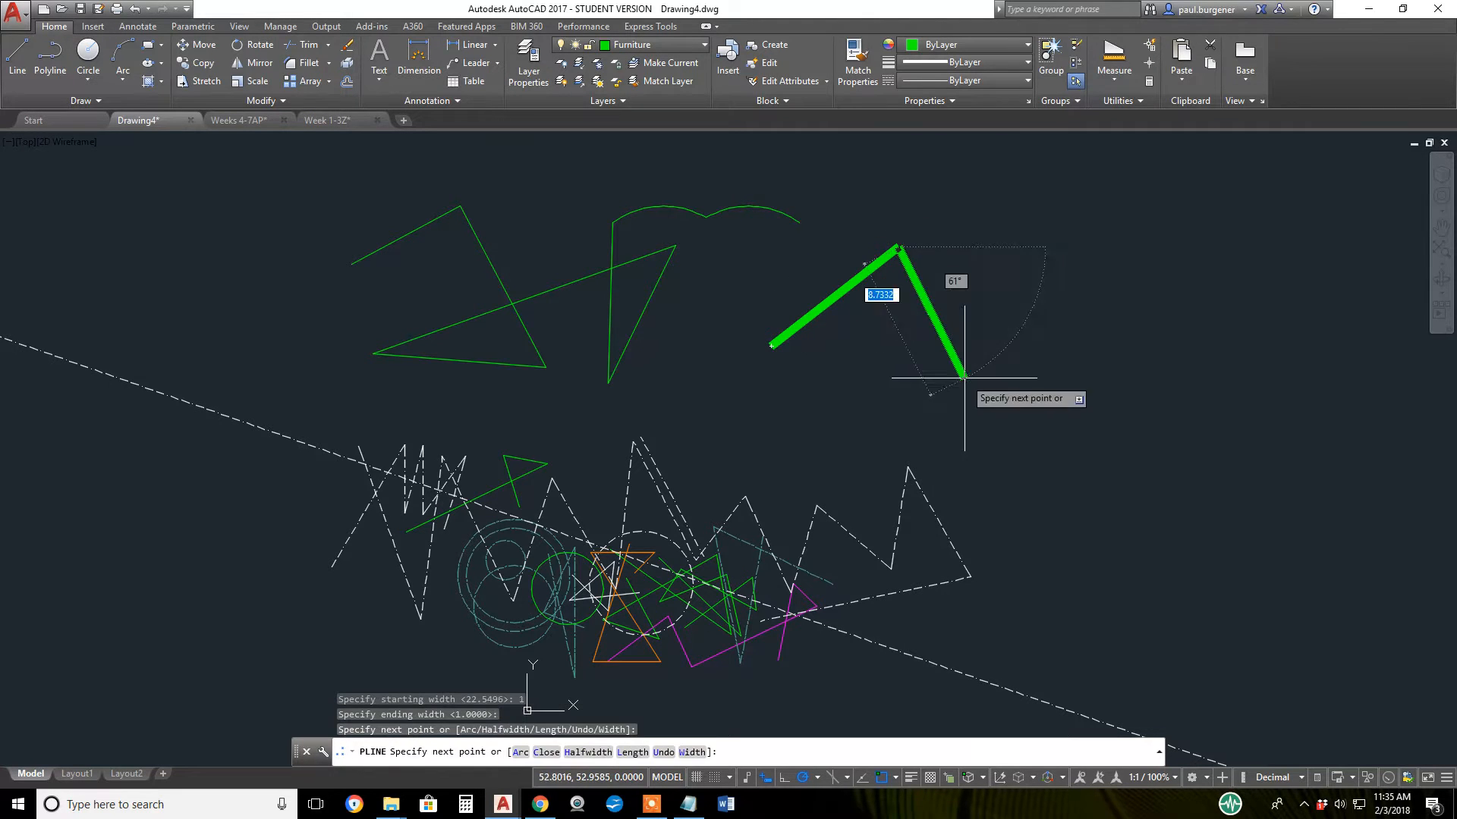
left_click(967, 383)
left_click(1017, 275)
left_click(857, 342)
left_click(730, 266)
right_click(724, 264)
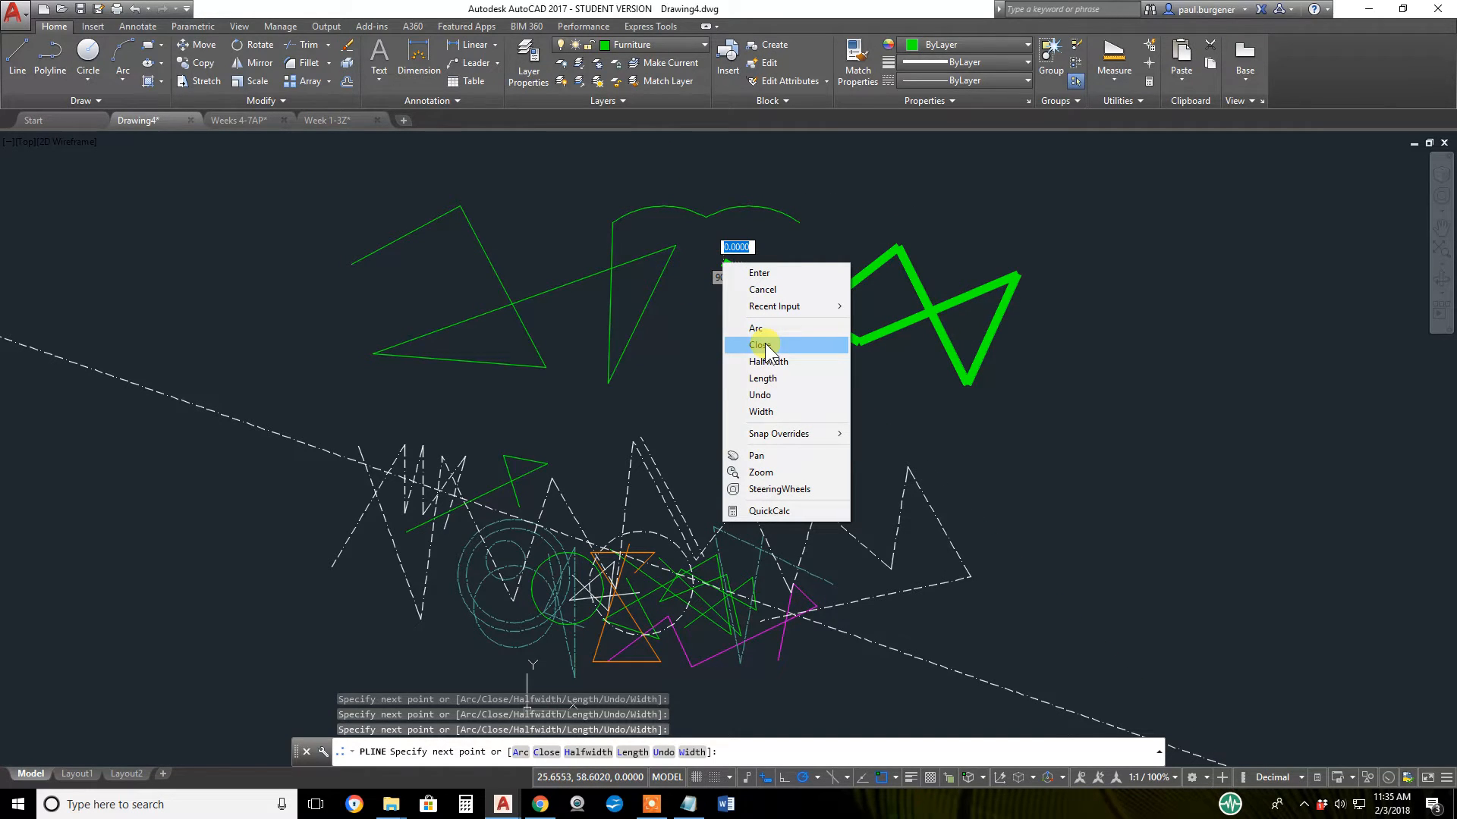
left_click(761, 395)
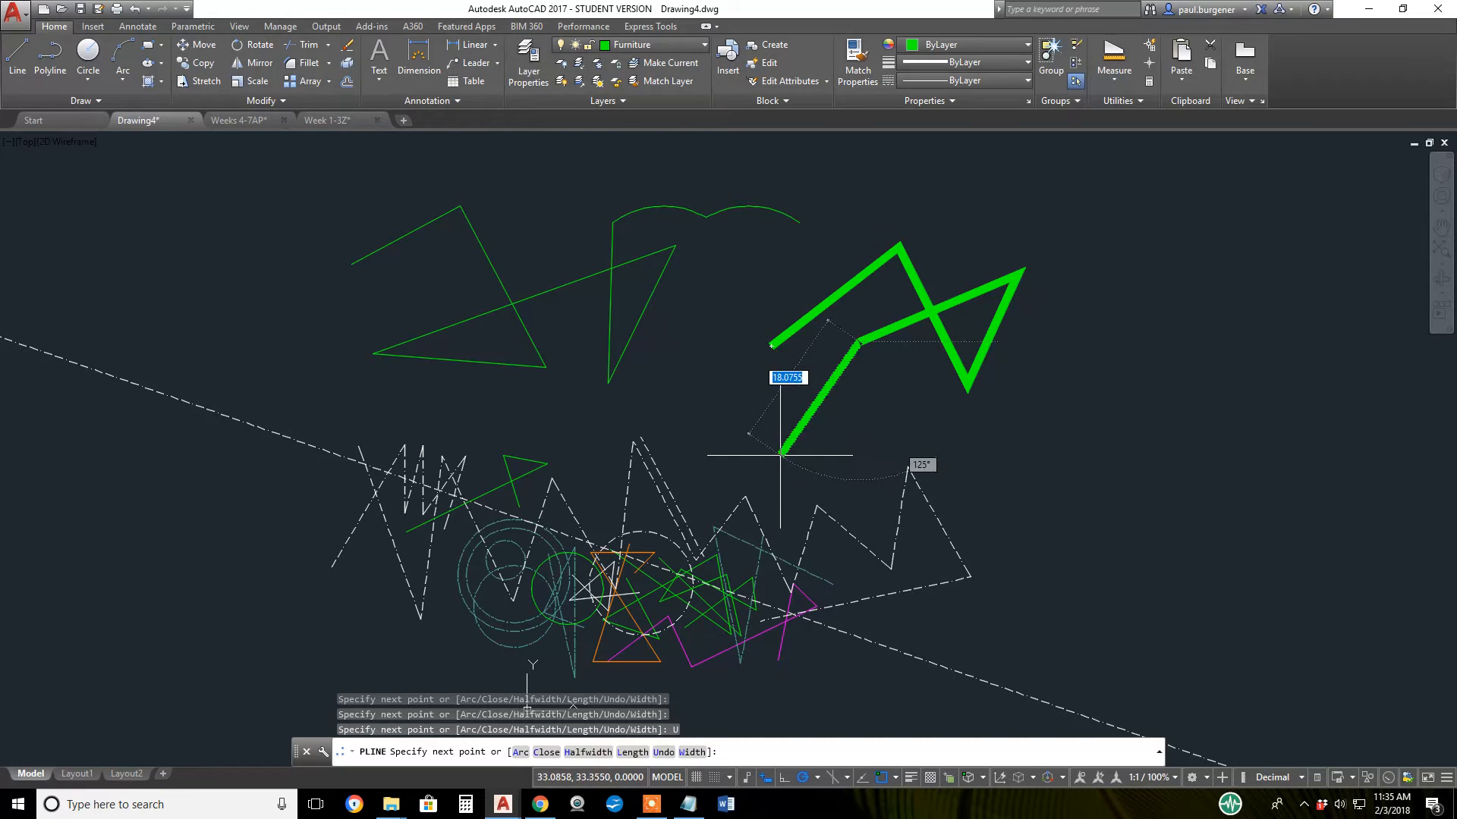
right_click(814, 420)
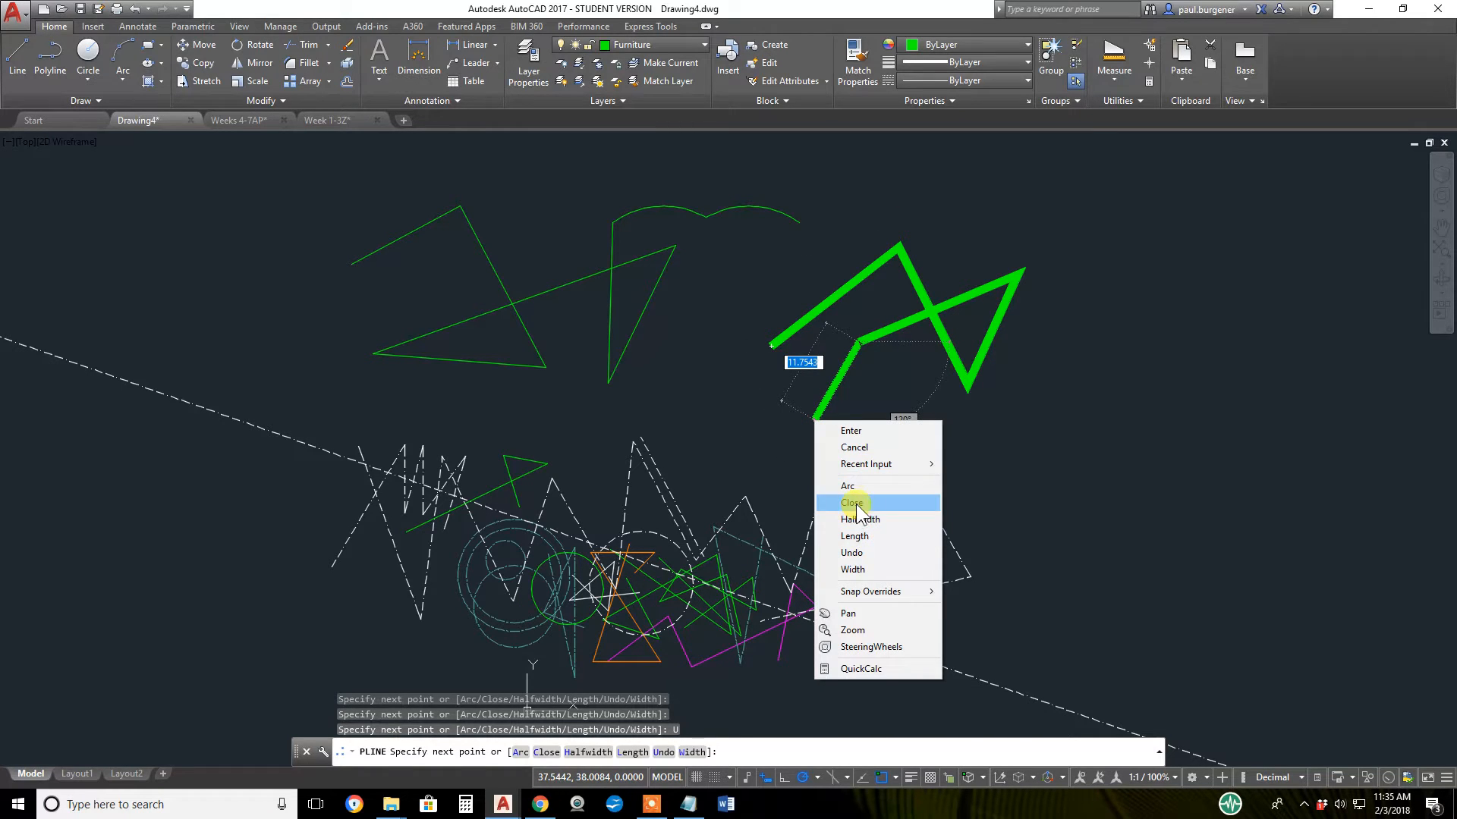
left_click(853, 503)
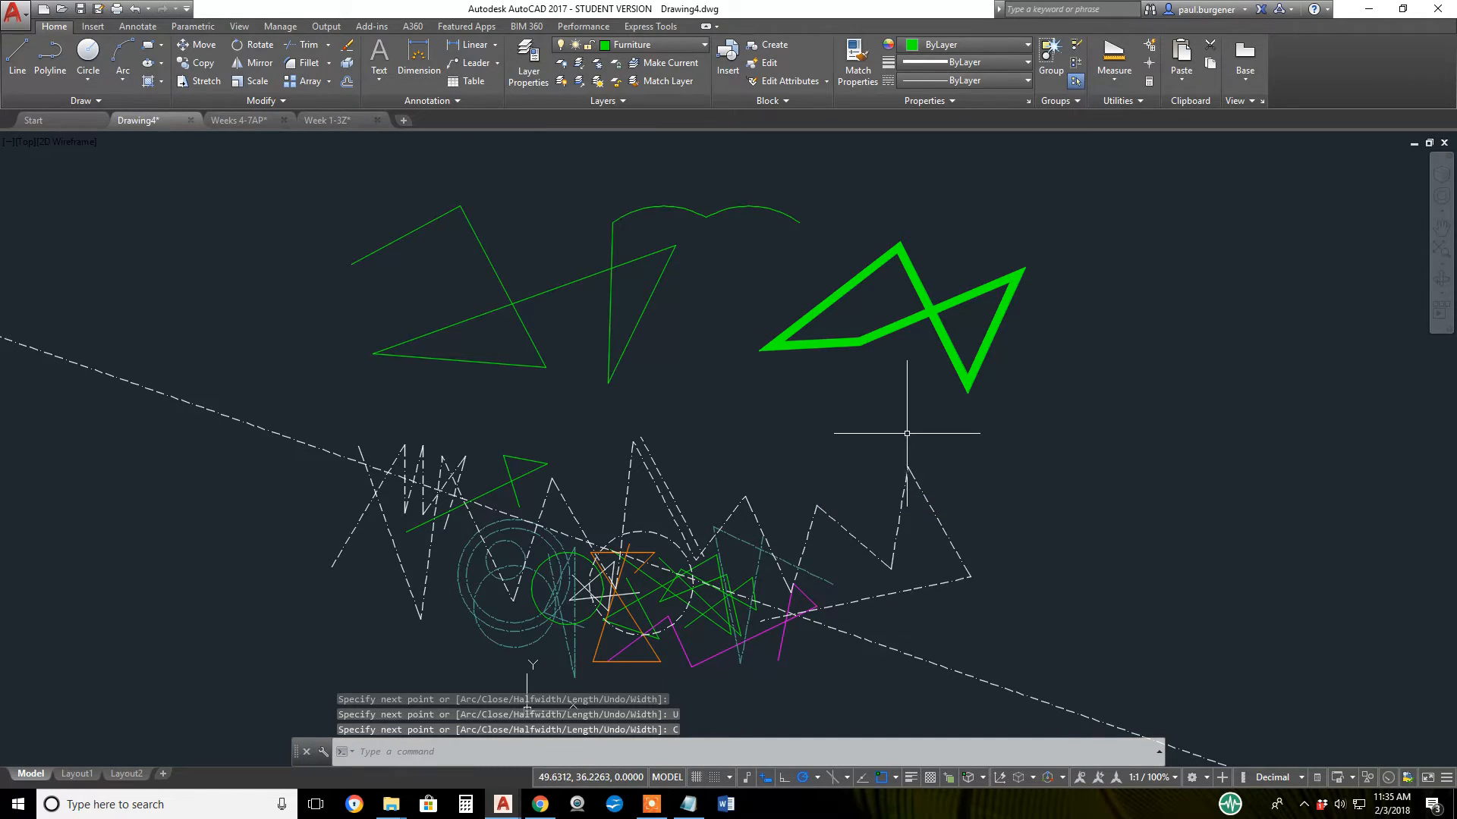
Examine the wide polyline up close where its segments cross
left_click(980, 357)
scroll(929, 307, "up", 4)
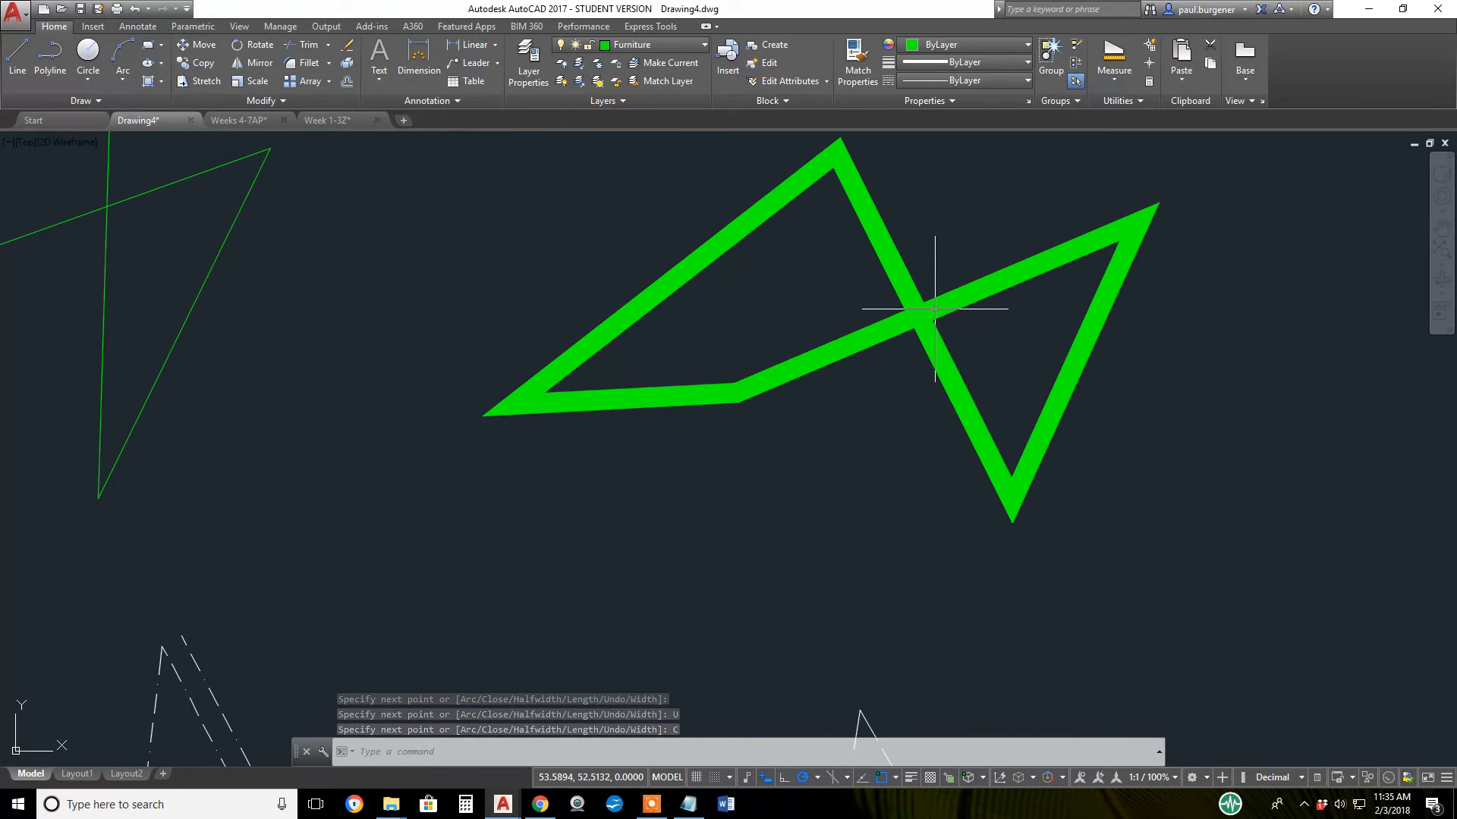
scroll(936, 308, "up", 5)
scroll(907, 306, "up", 3)
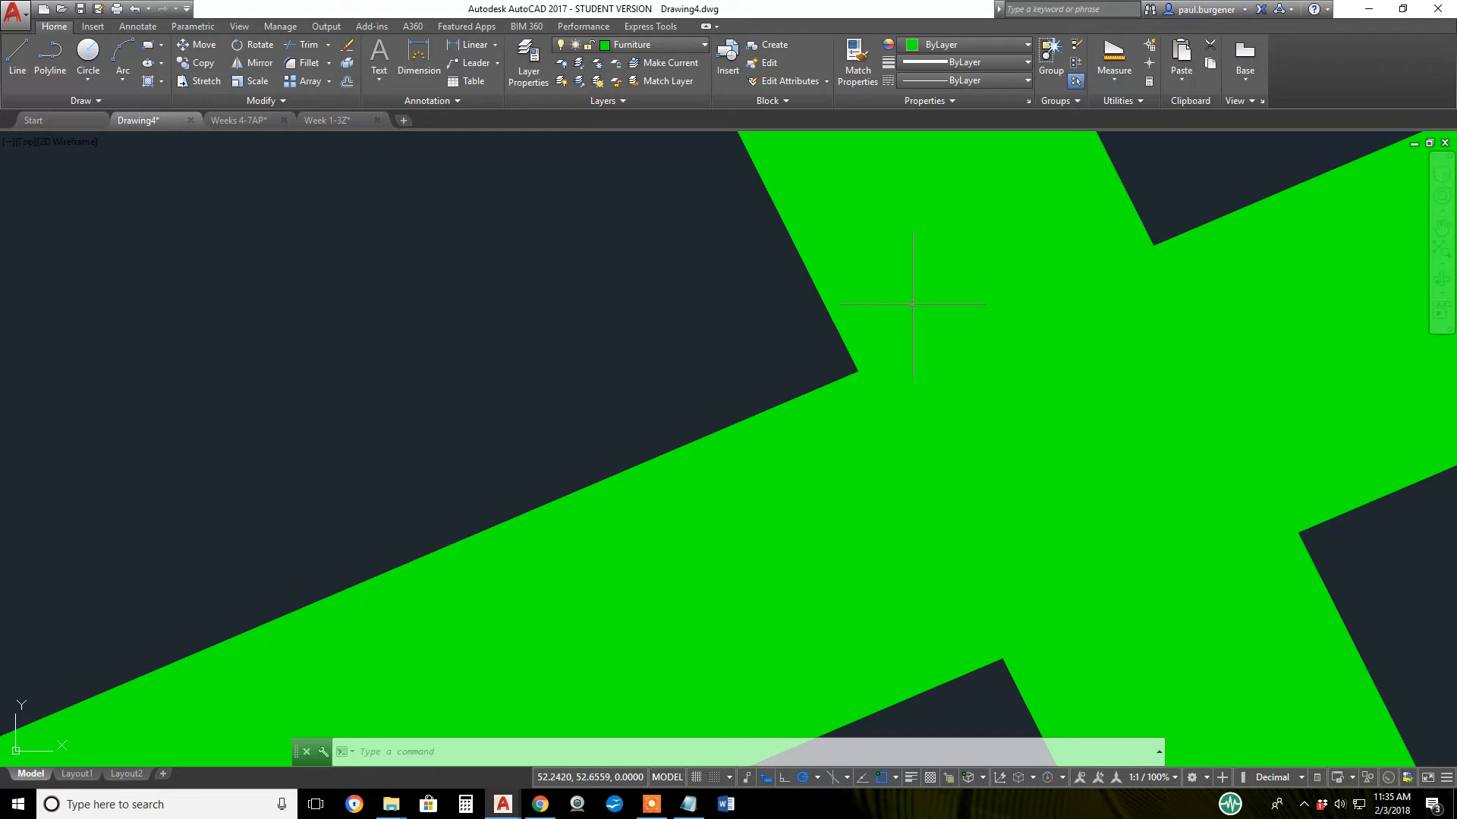
scroll(912, 304, "down", 8)
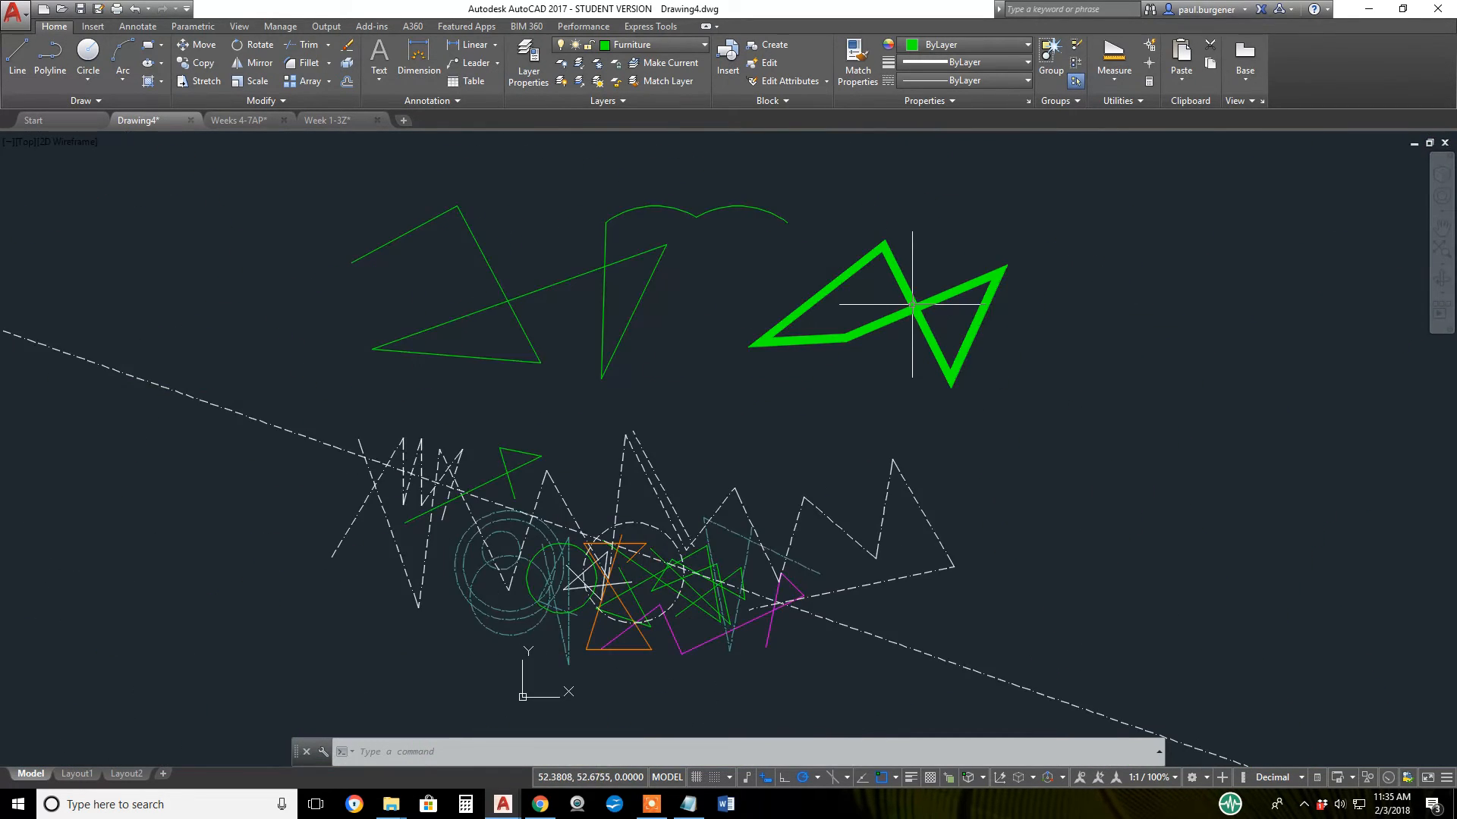